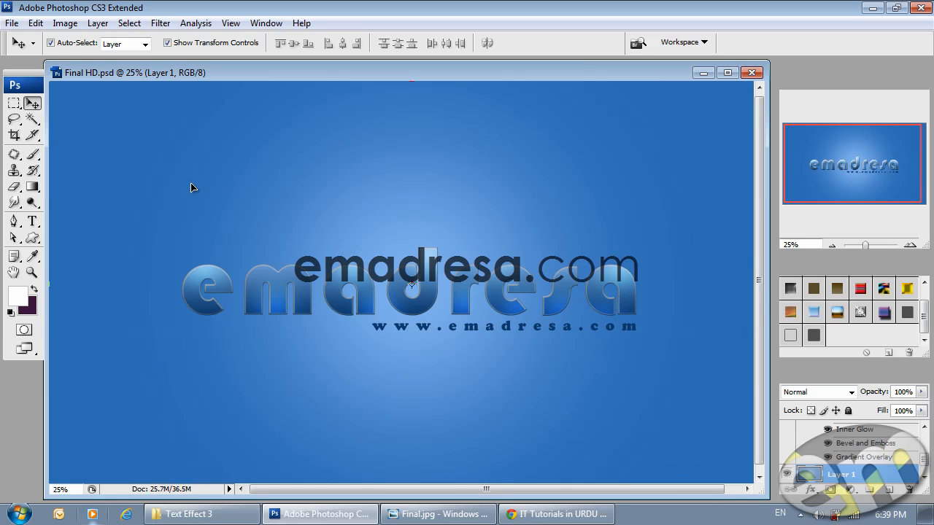
# Browse the Facebook group and YouTube channel pages, then return to the IT Tutorials in URDU group
pyautogui.click(551, 516)
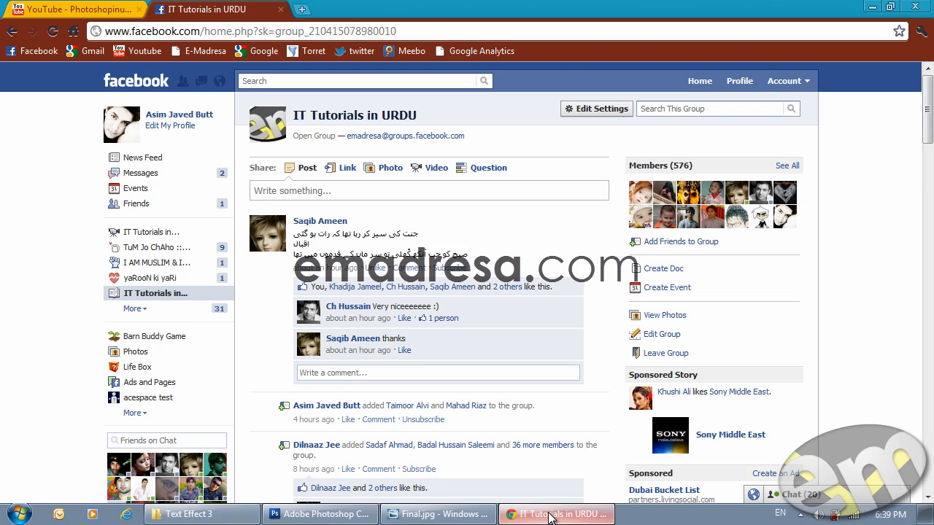
pyautogui.click(68, 8)
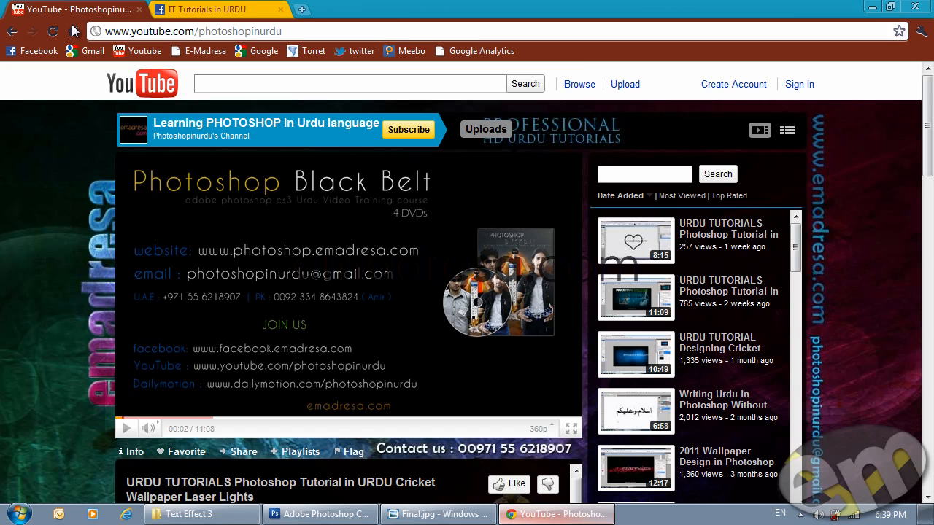
pyautogui.moveTo(929, 114)
pyautogui.mouseDown()
pyautogui.moveTo(932, 240)
pyautogui.moveTo(926, 97)
pyautogui.mouseUp()
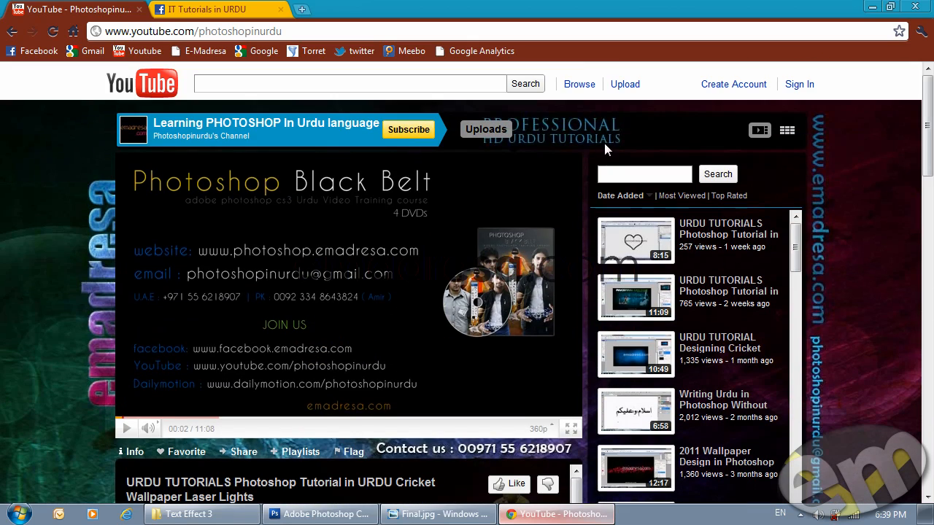
pyautogui.click(195, 16)
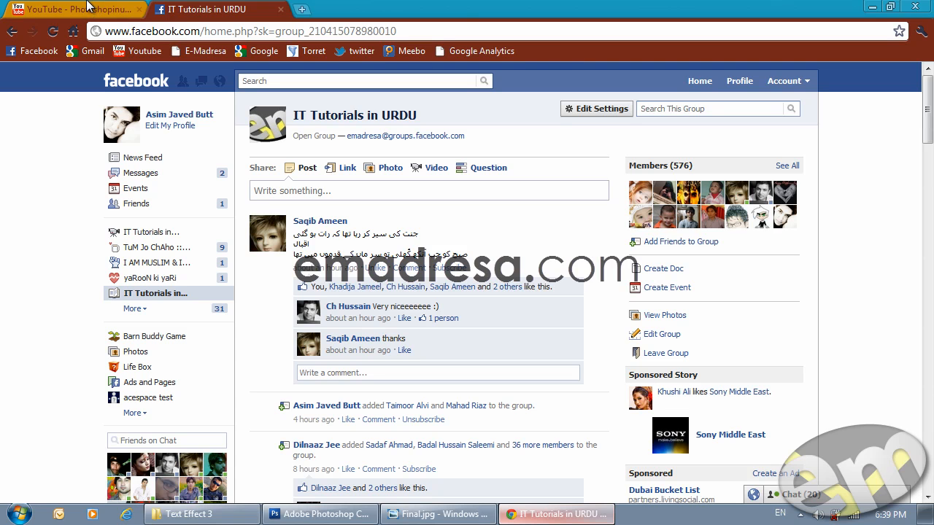
# Back in Photoshop, view Final HD.psd at Actual Pixels and pan across the letters
pyautogui.click(295, 516)
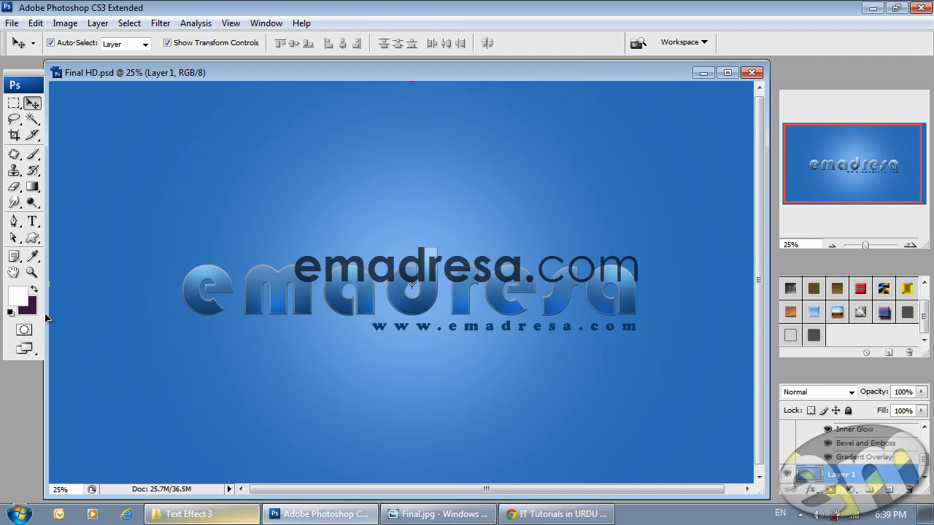
pyautogui.click(32, 272)
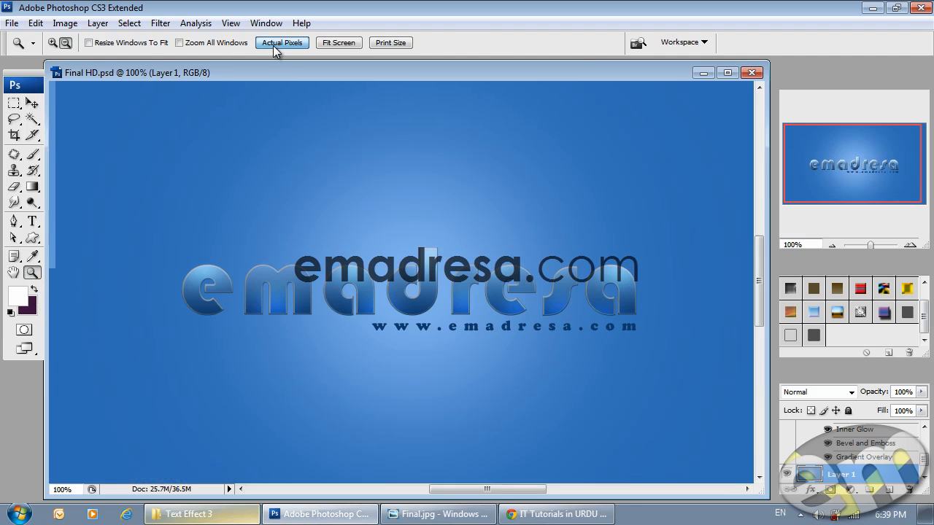
pyautogui.click(272, 45)
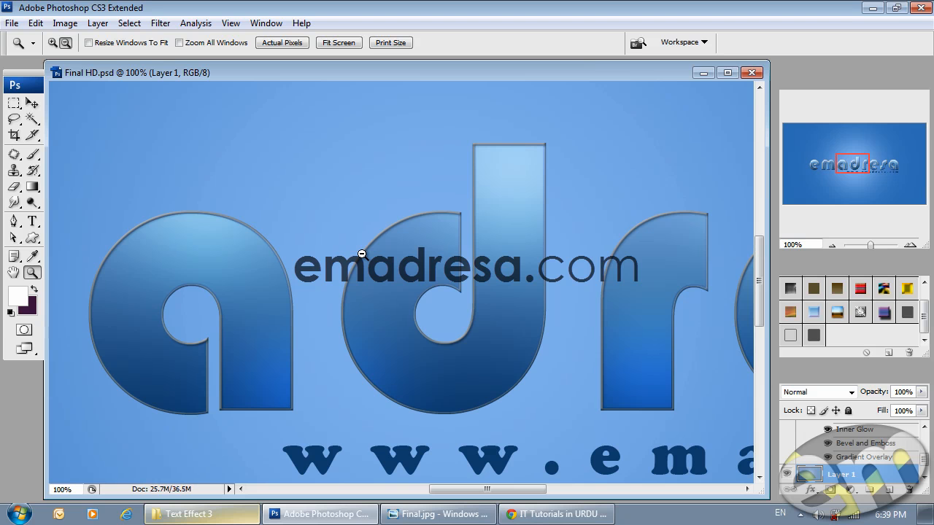
pyautogui.moveTo(484, 489); pyautogui.dragTo(498, 504)
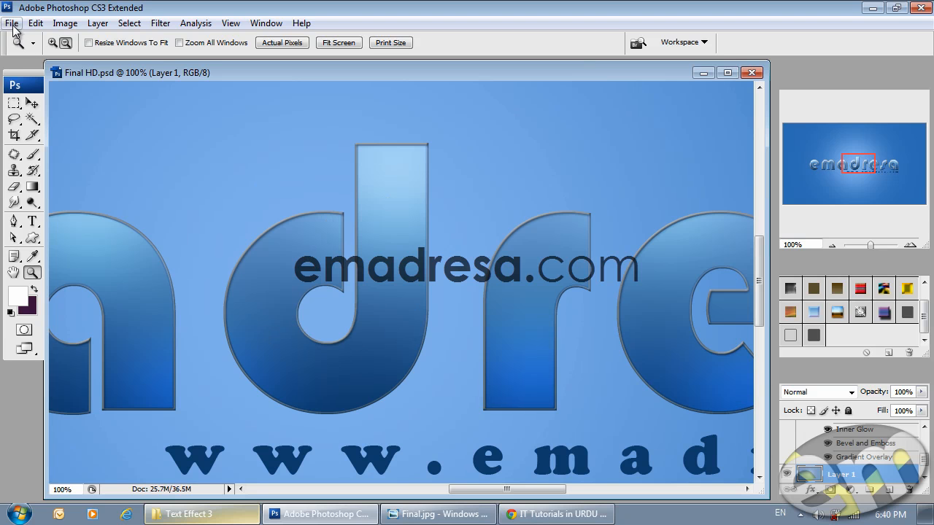
# Check the details of color1.jpg, color2.jpg, Final.psd and Final HD.psd in Text Effect 3
pyautogui.click(225, 515)
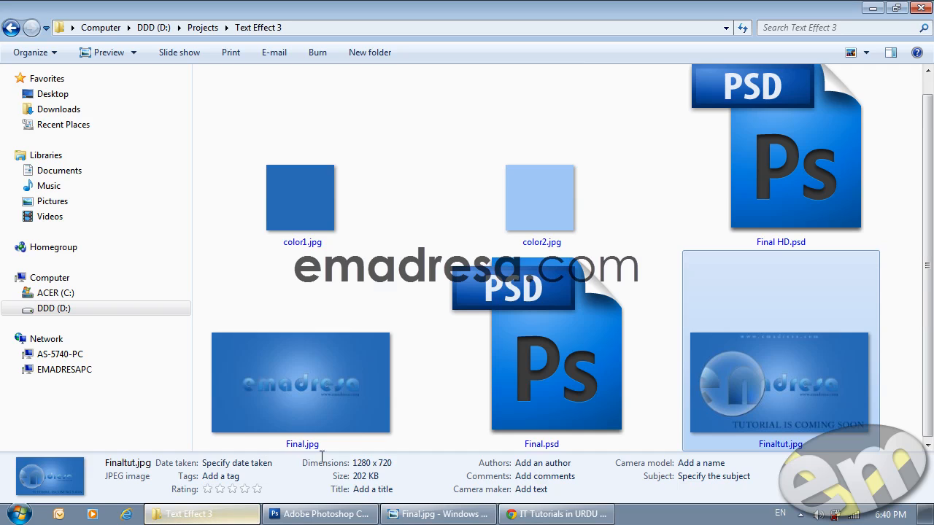
pyautogui.click(310, 179)
pyautogui.click(499, 226)
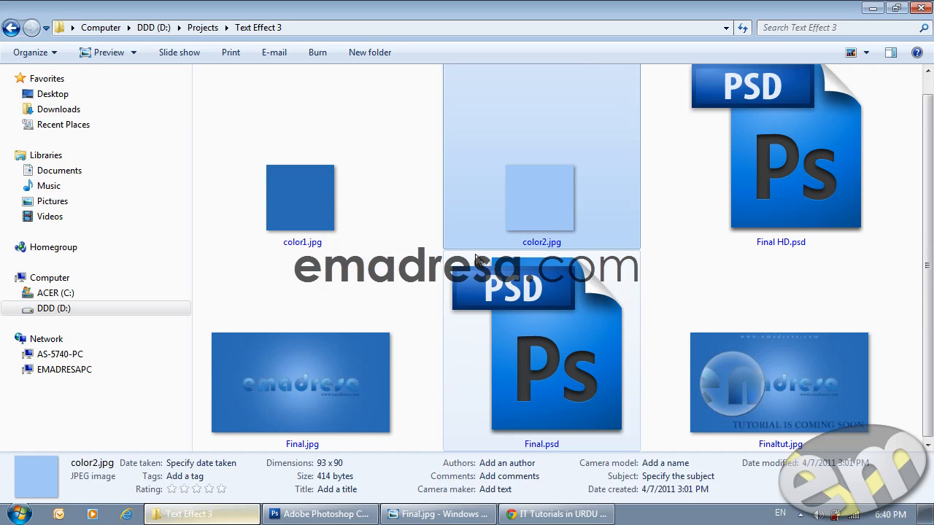
pyautogui.click(516, 327)
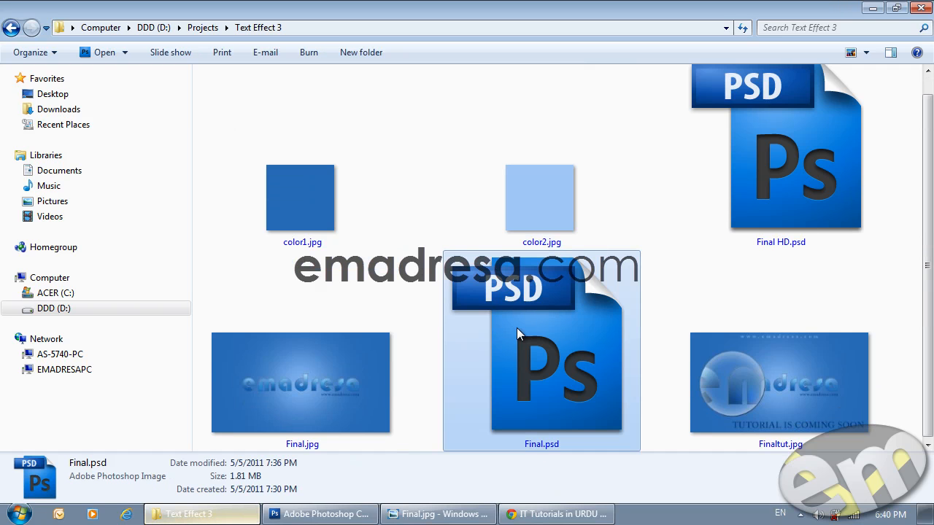
pyautogui.click(739, 169)
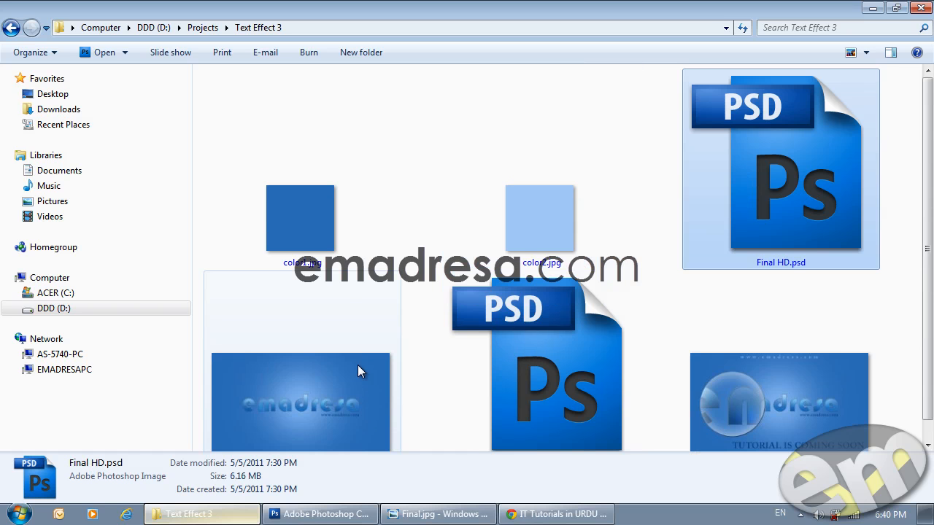
# Open the Finaltut.jpg preview in Photo Viewer, then switch back to Photoshop
pyautogui.scroll(-1, 358, 365)
pyautogui.doubleClick(760, 410)
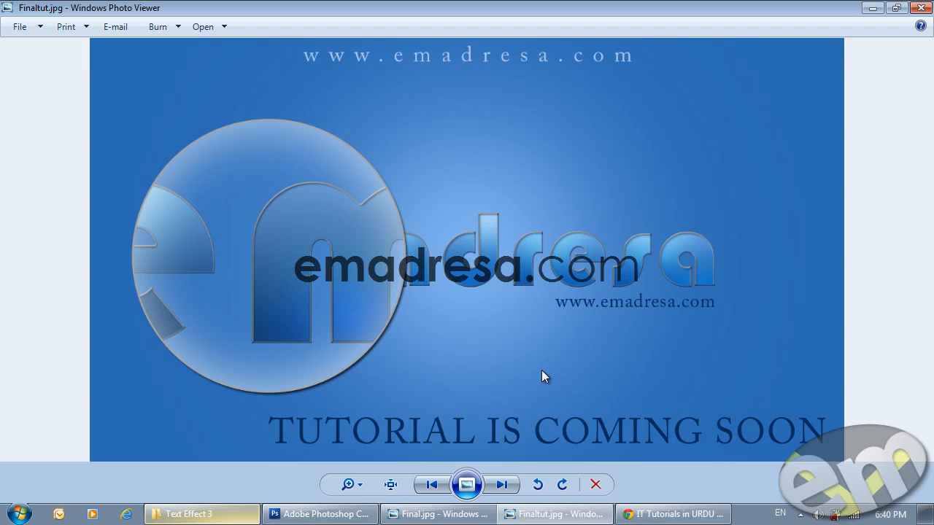
pyautogui.click(292, 514)
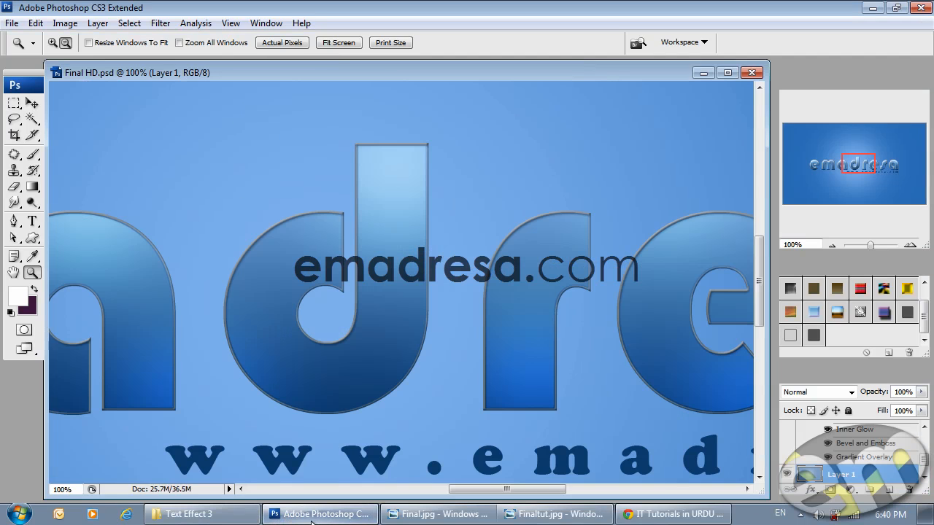
# Create a new 1280 × 720 px document from File > New
pyautogui.click(10, 24)
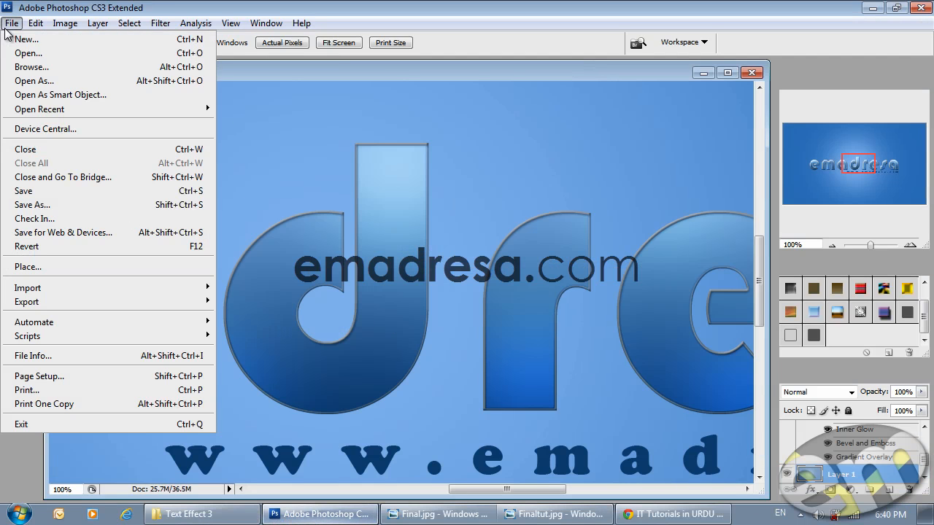
pyautogui.click(22, 37)
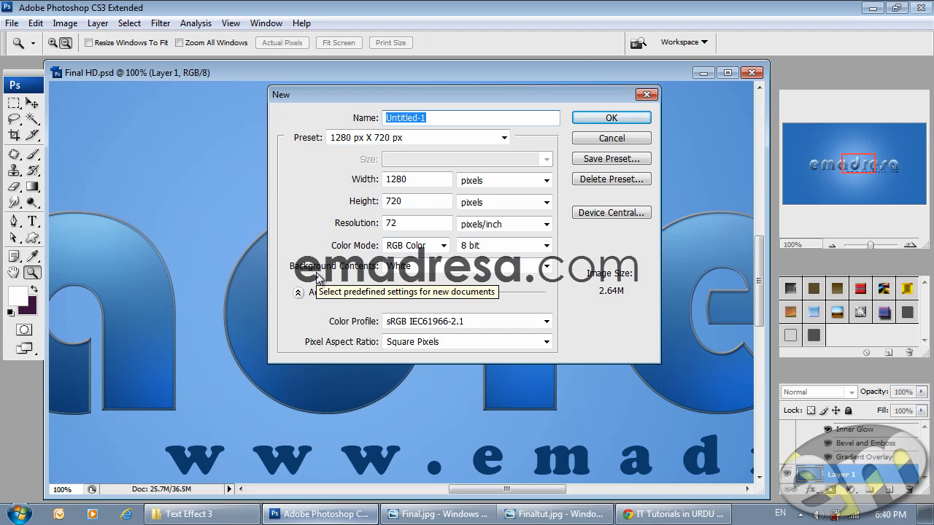
pyautogui.click(608, 118)
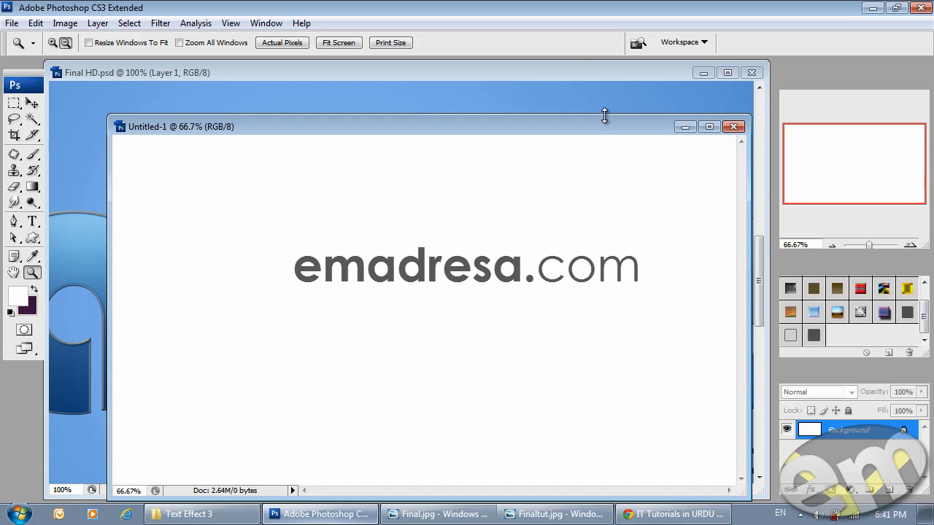
# Reset colours to white foreground and black background, and tidy the document windows
pyautogui.press('d')
pyautogui.press('x')
pyautogui.moveTo(482, 124); pyautogui.dragTo(469, 93)
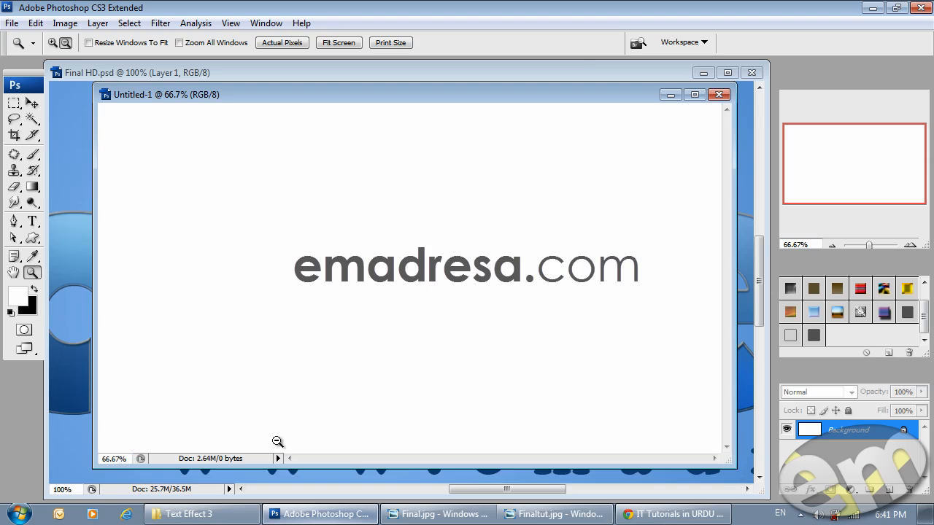
pyautogui.click(699, 76)
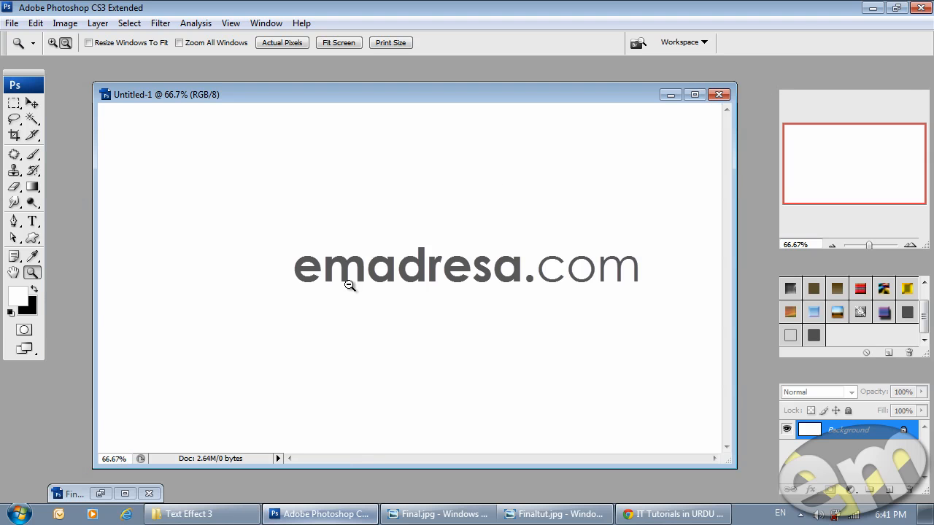
# Open color1.jpg and color2.jpg in Photoshop by dragging them from the folder
pyautogui.click(219, 515)
pyautogui.click(544, 197)
pyautogui.keyDown('ctrl'); pyautogui.click(319, 241); pyautogui.keyUp('ctrl')
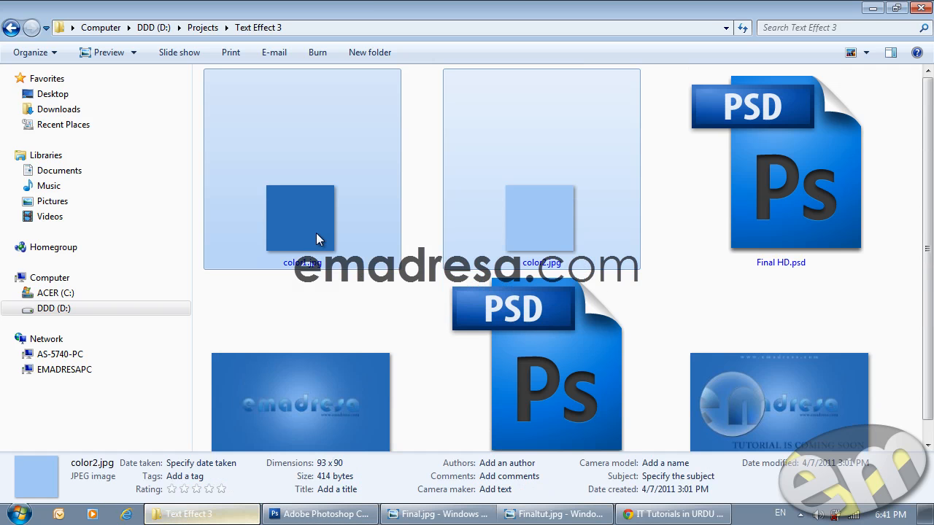
pyautogui.moveTo(319, 241); pyautogui.dragTo(367, 272)
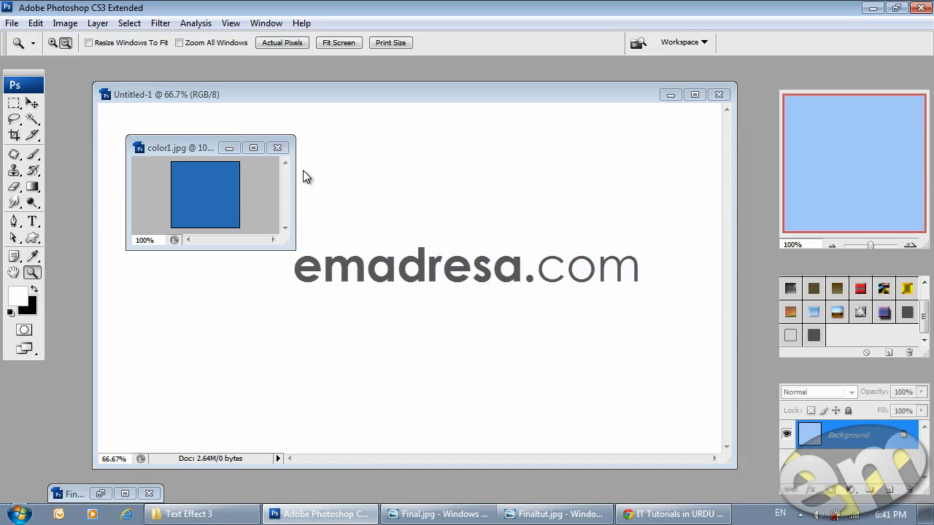
pyautogui.click(33, 106)
pyautogui.moveTo(196, 96); pyautogui.dragTo(357, 93)
# Set the background colour to blue 3777bf sampled from color1.jpg, then close it
pyautogui.click(181, 146)
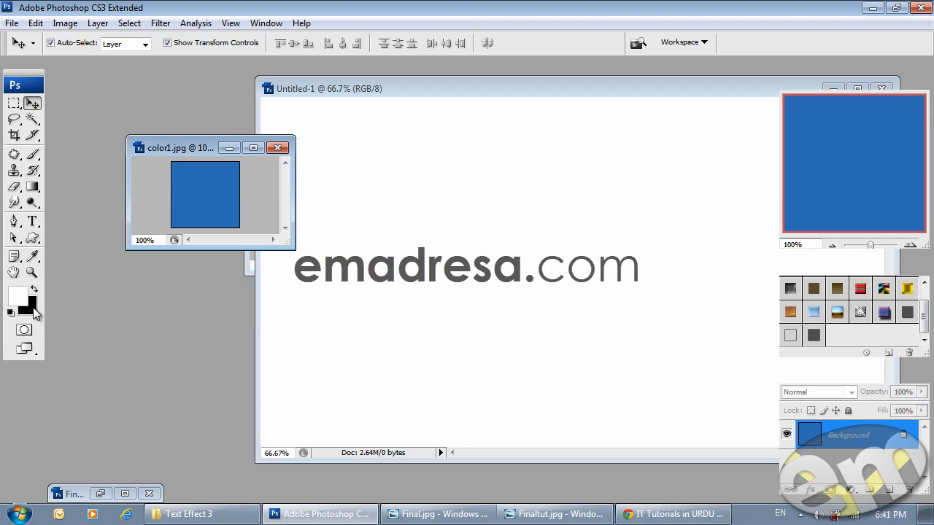
pyautogui.click(32, 310)
pyautogui.click(194, 209)
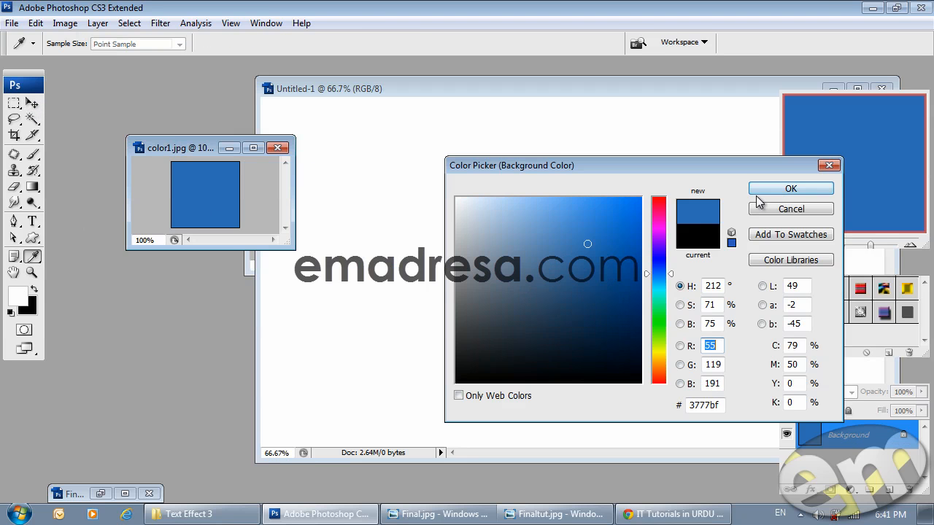
pyautogui.click(781, 190)
pyautogui.click(277, 148)
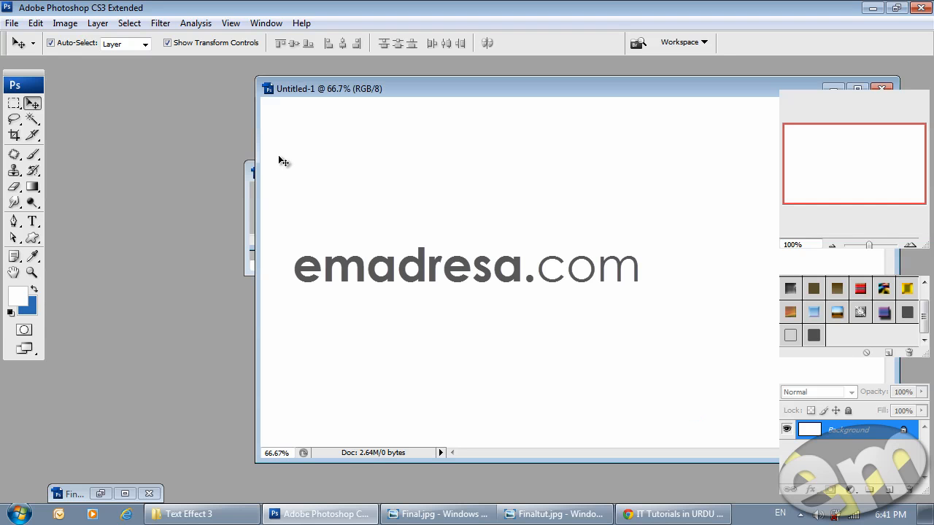
# Set the foreground to light blue a9cffc from color2.jpg, close it, and enlarge the Untitled-1 window
pyautogui.click(250, 171)
pyautogui.click(308, 175)
pyautogui.moveTo(308, 175); pyautogui.dragTo(224, 170)
pyautogui.click(17, 296)
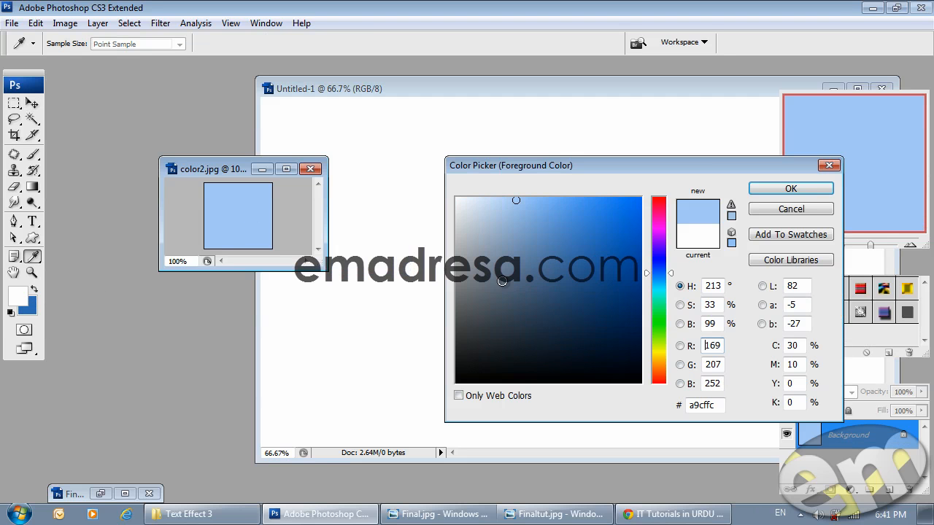
pyautogui.click(792, 191)
pyautogui.press('v')
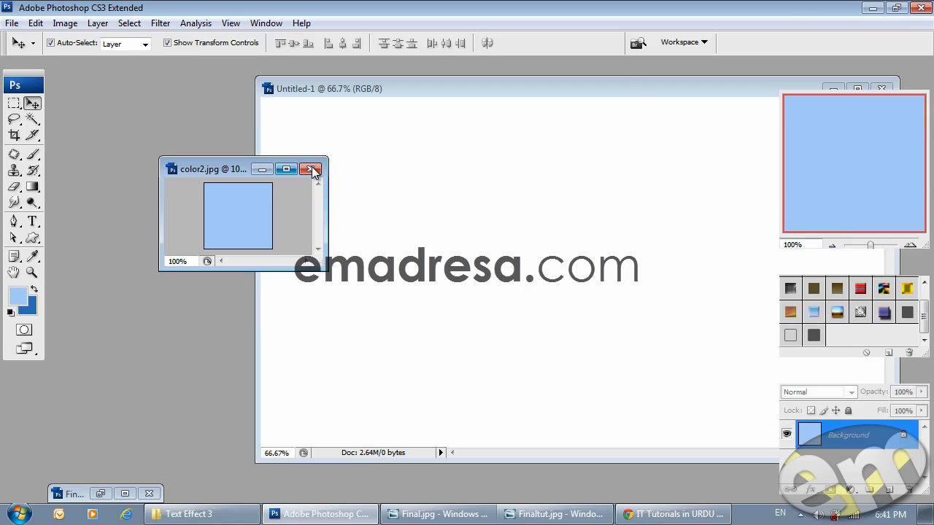
pyautogui.click(310, 171)
pyautogui.moveTo(559, 85); pyautogui.dragTo(407, 76)
pyautogui.moveTo(697, 451); pyautogui.dragTo(769, 490)
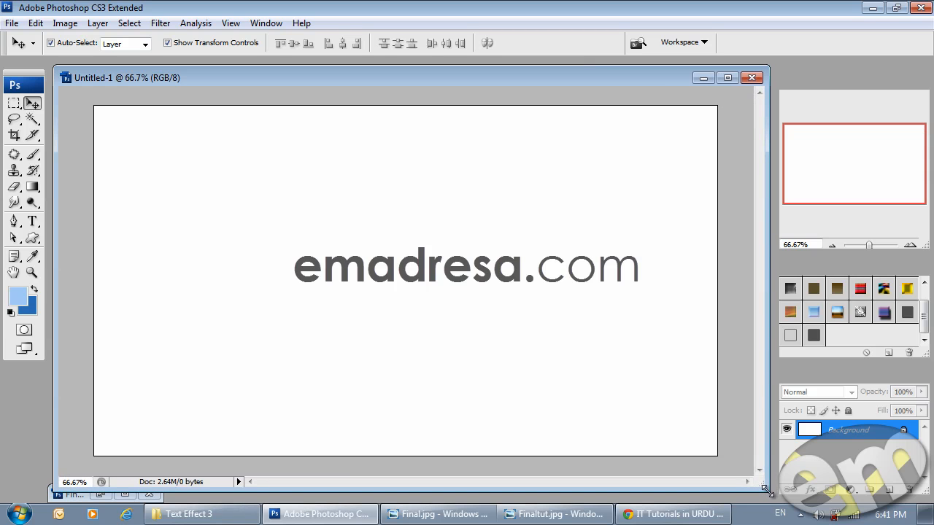
# Fill the canvas with the blue background colour and add an empty Layer 1
pyautogui.click(878, 266)
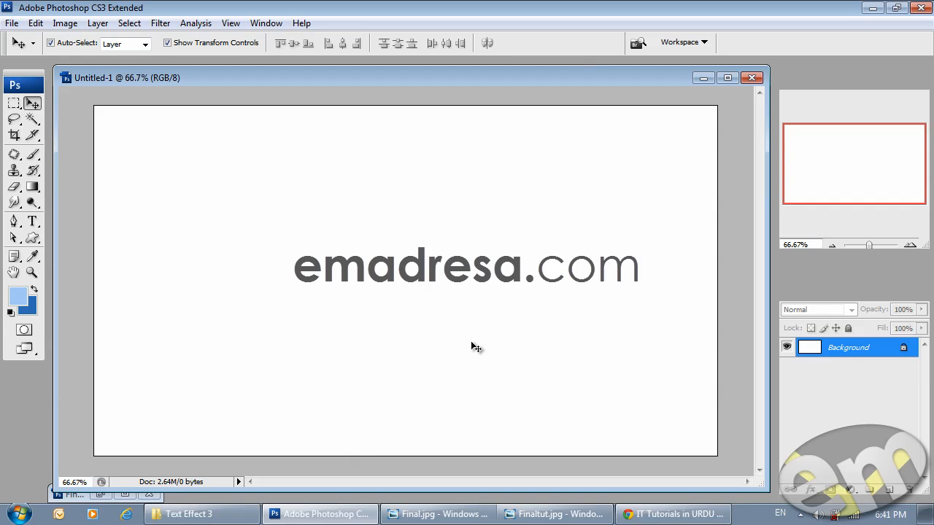
pyautogui.hotkey('ctrl', 'BackSpace')
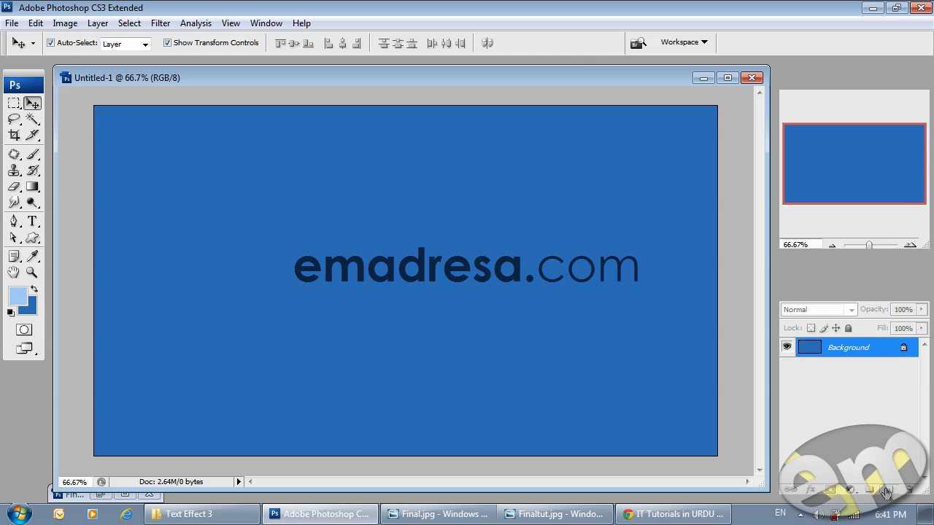
pyautogui.click(886, 490)
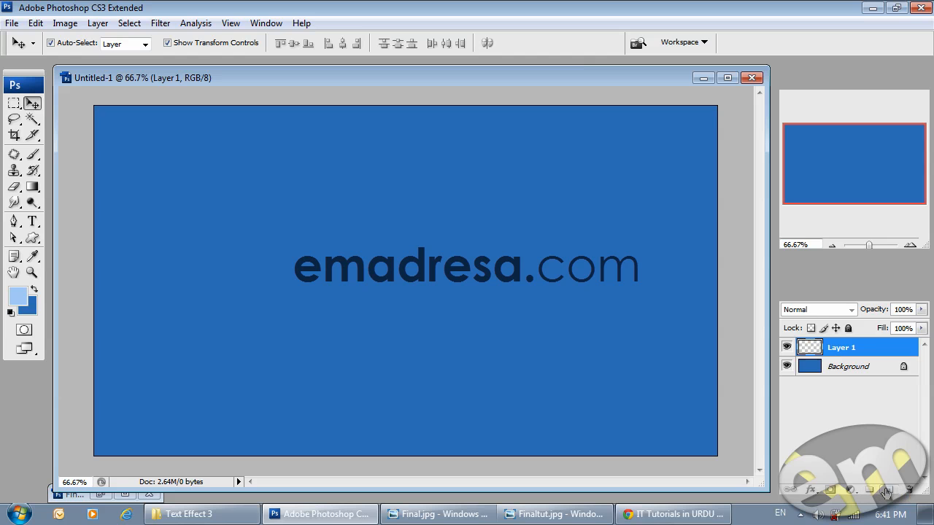
# Choose the Brush tool at 960 px Master Diameter with 0% hardness
pyautogui.click(32, 156)
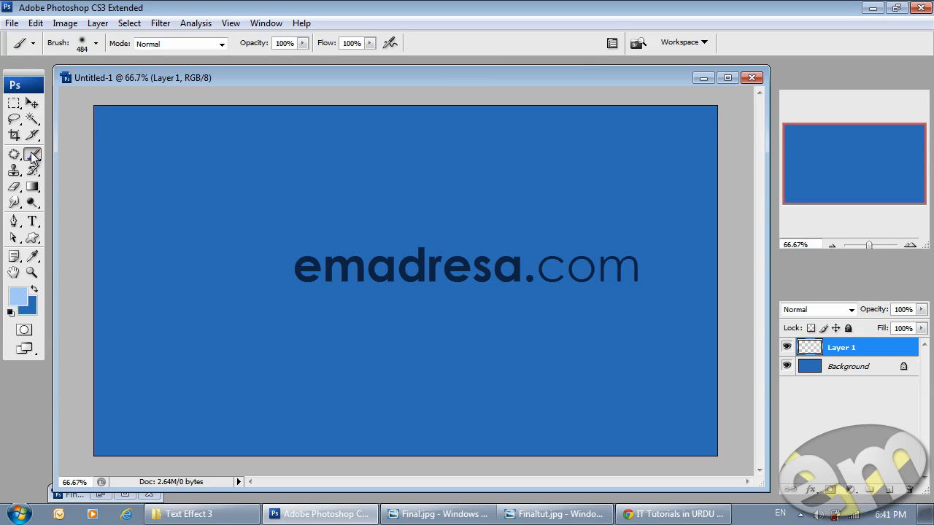
pyautogui.rightClick(400, 284)
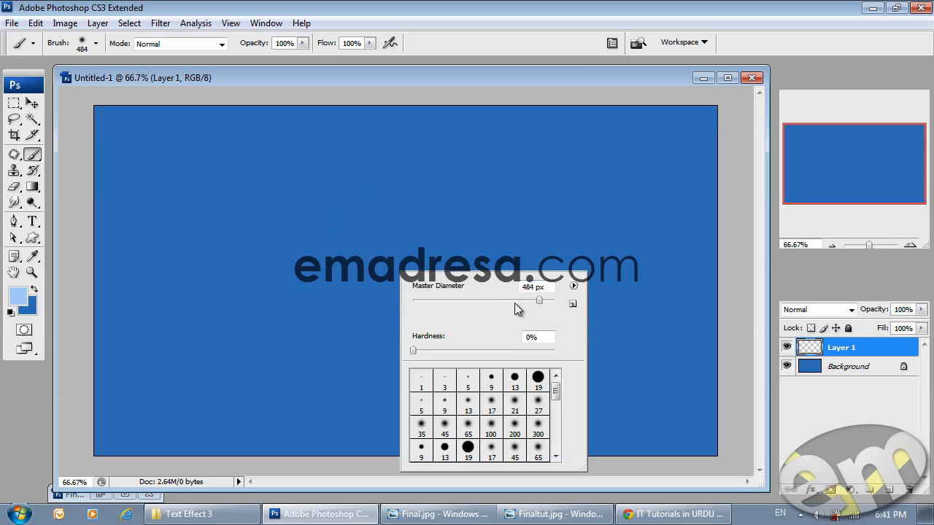
pyautogui.click(548, 301)
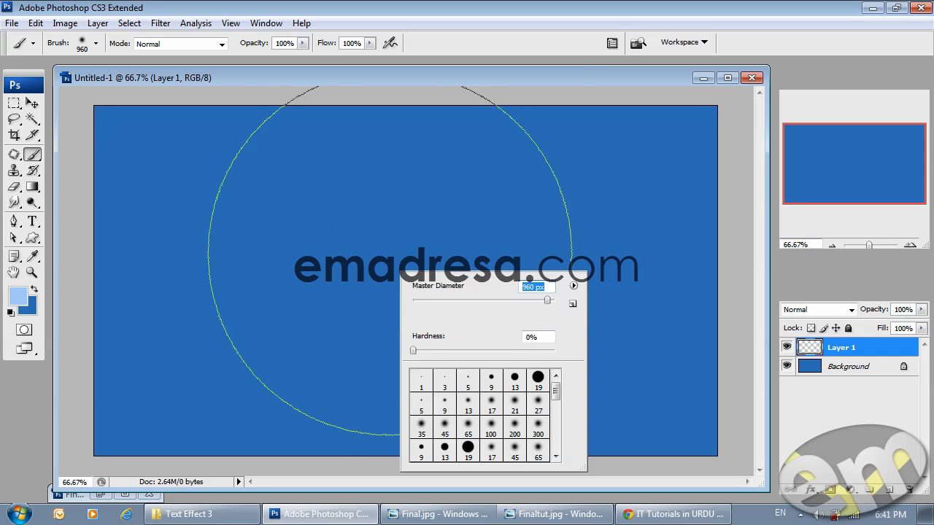
pyautogui.click(404, 73)
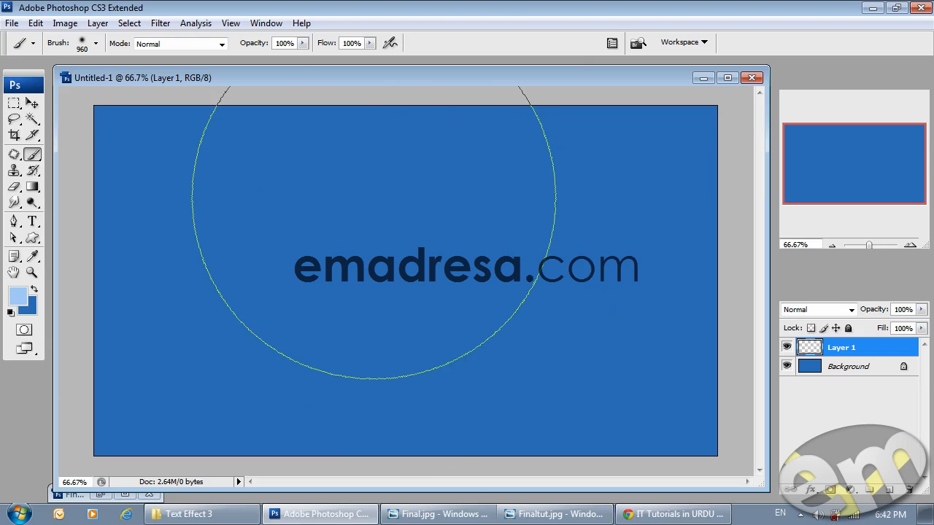
pyautogui.rightClick(379, 197)
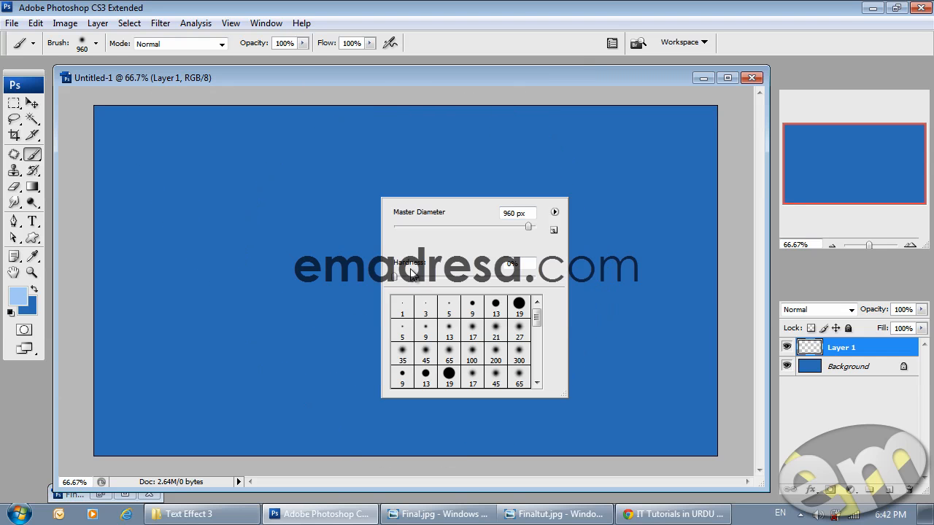
pyautogui.click(418, 79)
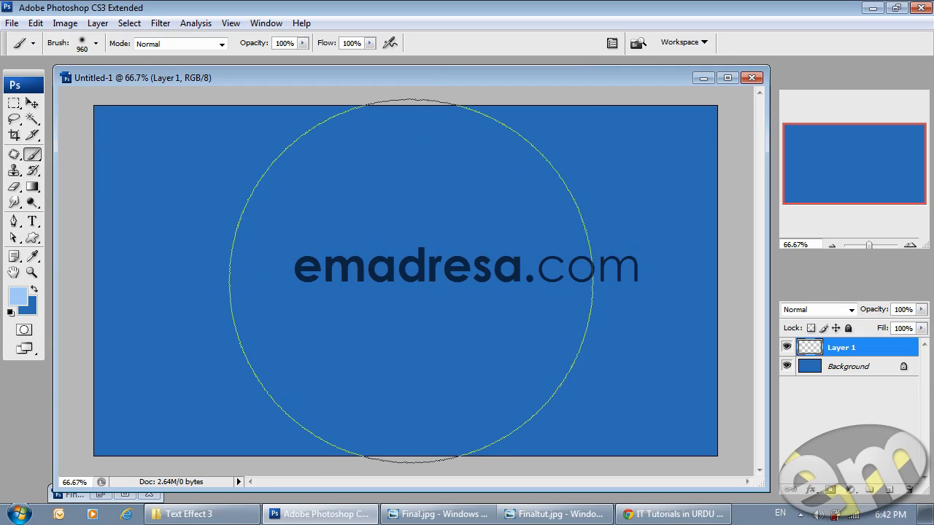
# Paint one soft light-blue glow at the canvas centre and set Layer 1 opacity to 80%
pyautogui.click(411, 281)
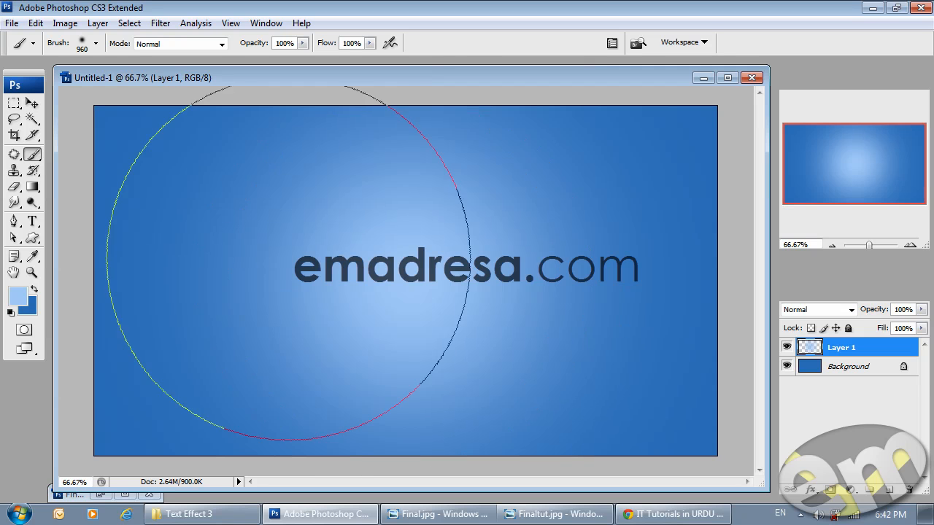
pyautogui.click(32, 103)
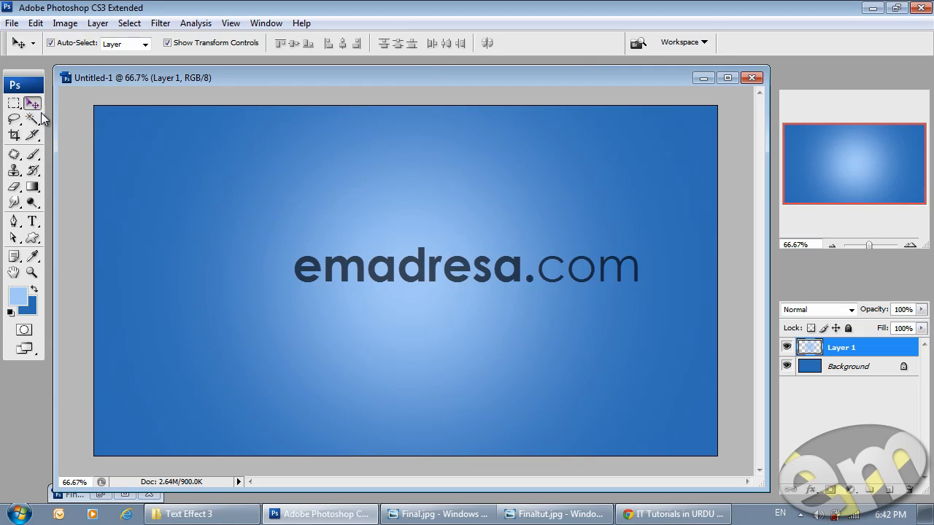
pyautogui.click(903, 309)
pyautogui.write('80')
pyautogui.press('Return')
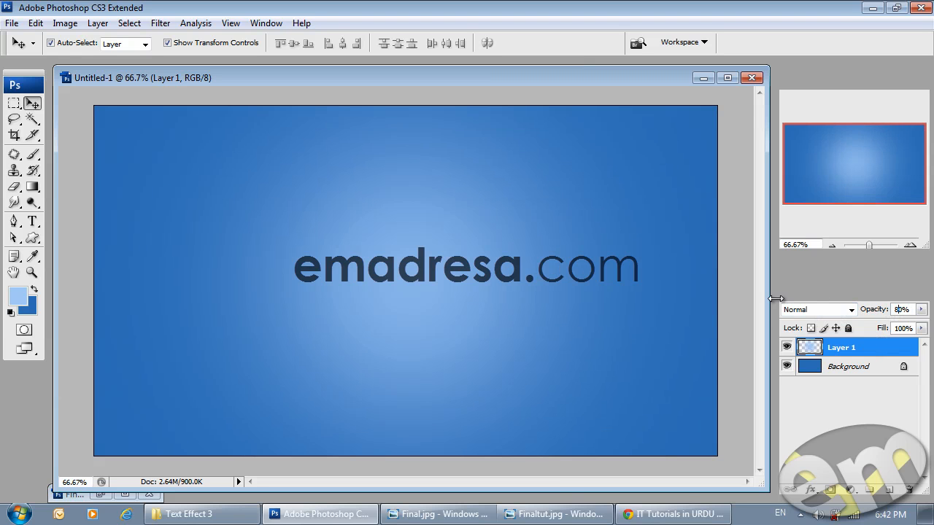
pyautogui.click(77, 200)
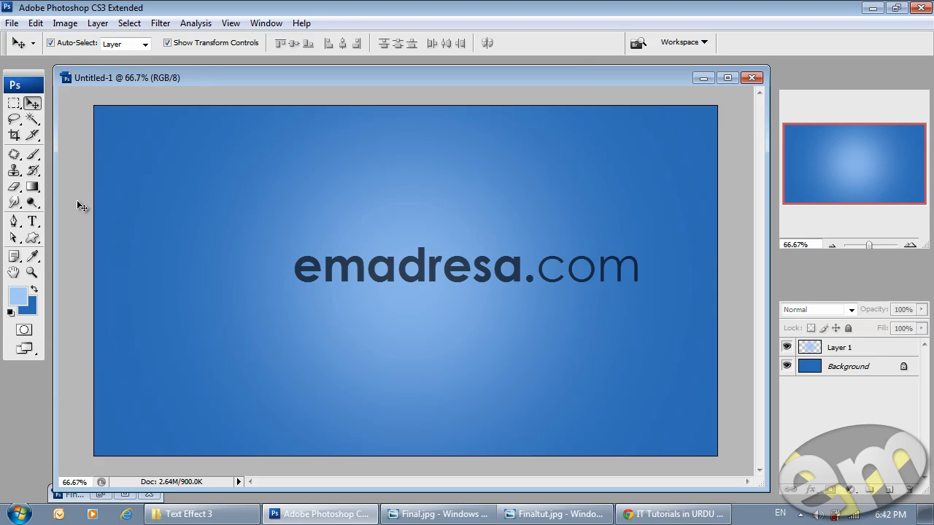
# Type 'emadresa' in Bauhaus 93 and enlarge it to about 170 pt
pyautogui.click(33, 223)
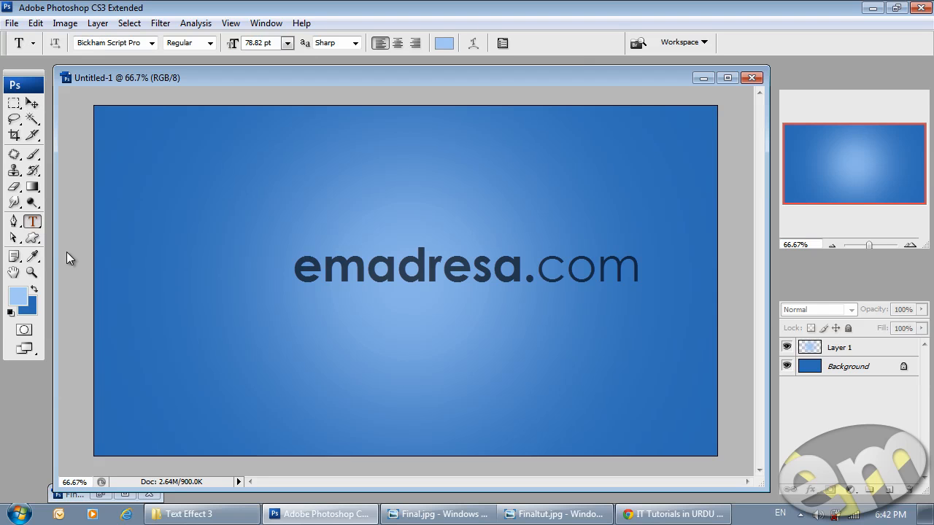
pyautogui.click(120, 45)
pyautogui.write('Bauha')
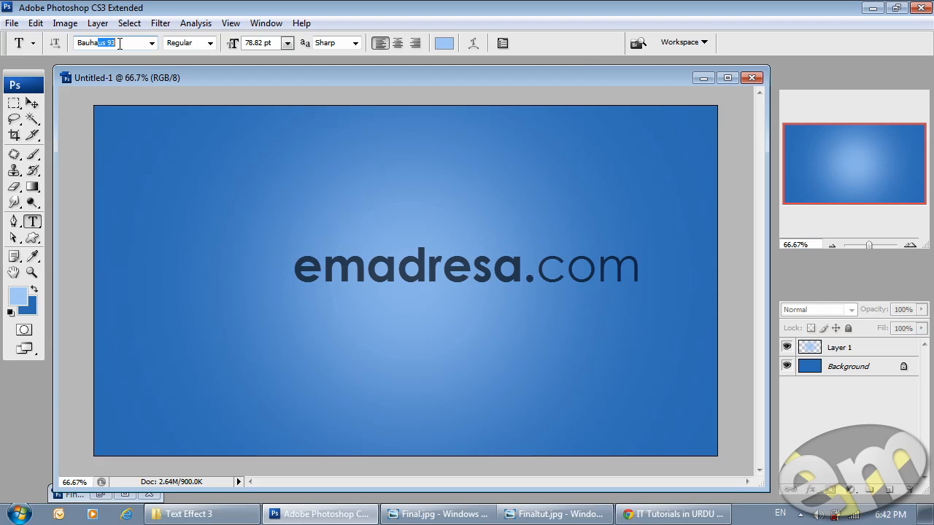
pyautogui.write('u')
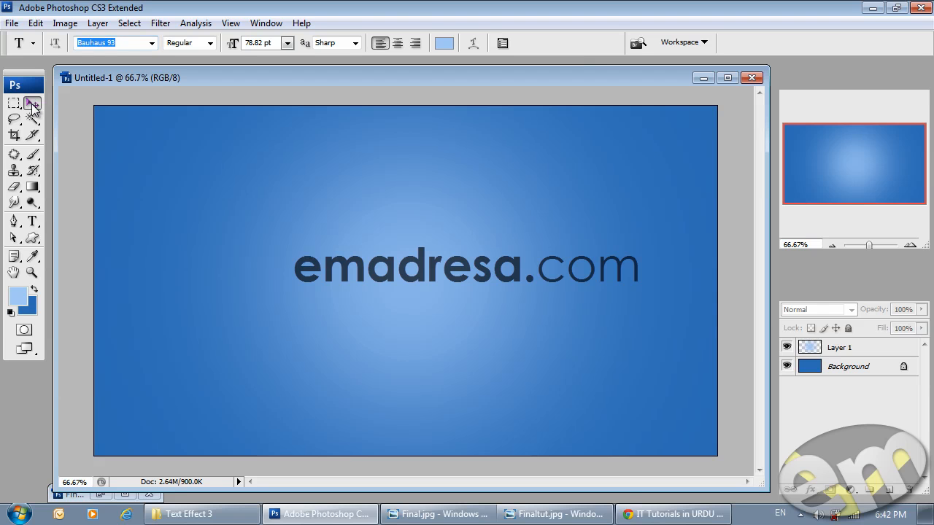
pyautogui.click(32, 105)
pyautogui.click(32, 221)
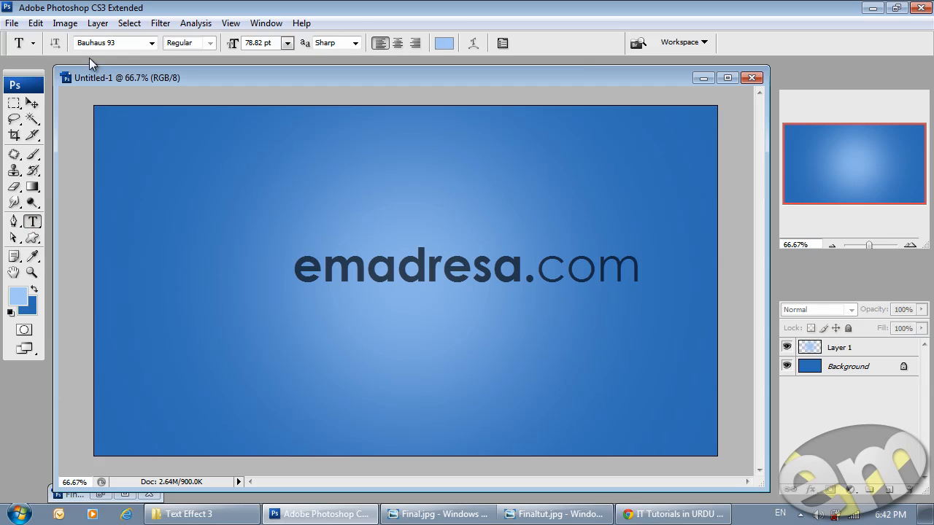
pyautogui.click(286, 295)
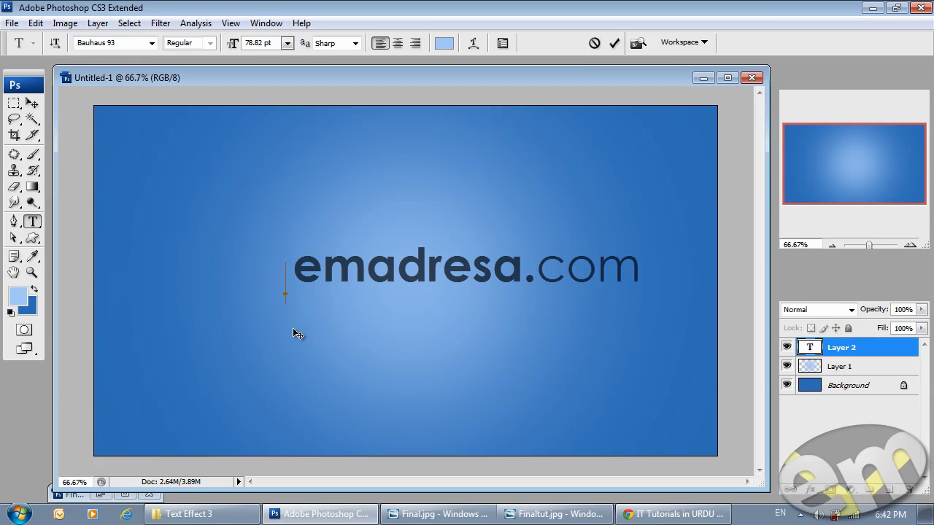
pyautogui.write('emadresa')
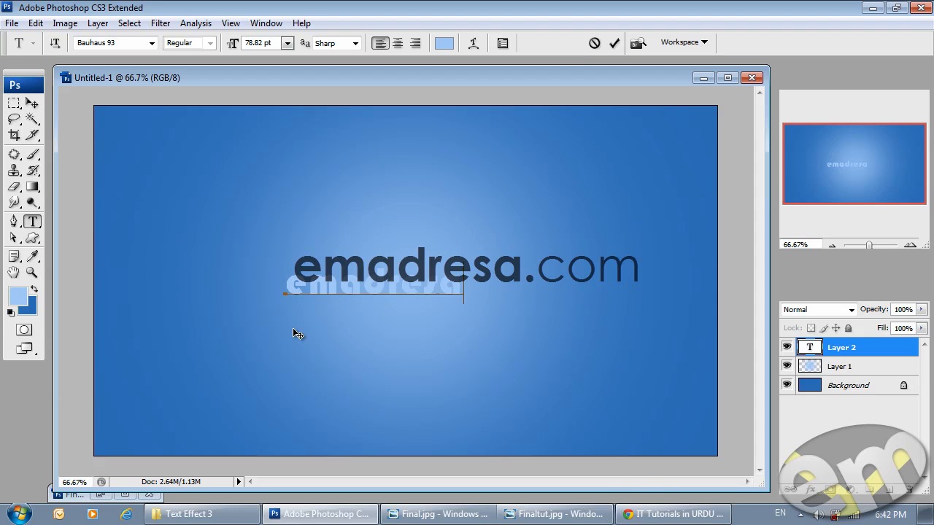
pyautogui.hotkey('ctrl', 'a')
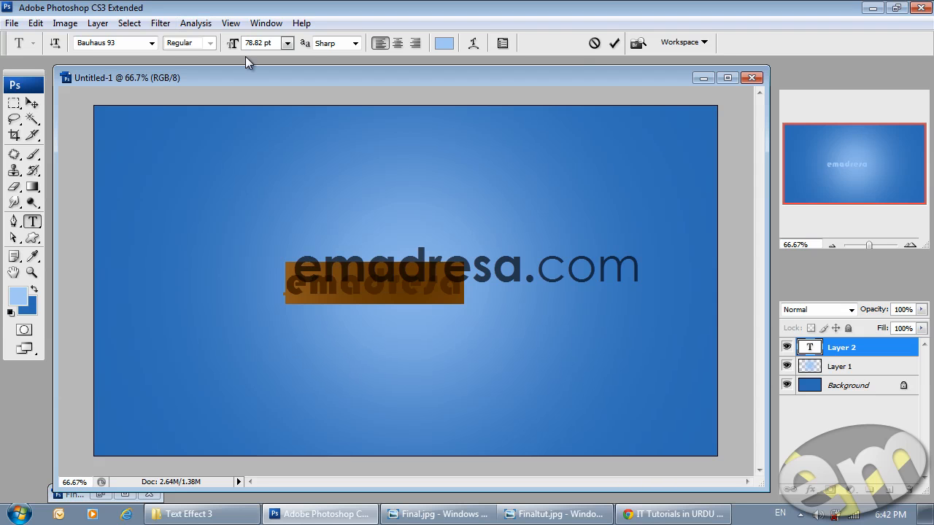
pyautogui.moveTo(228, 50); pyautogui.dragTo(298, 47)
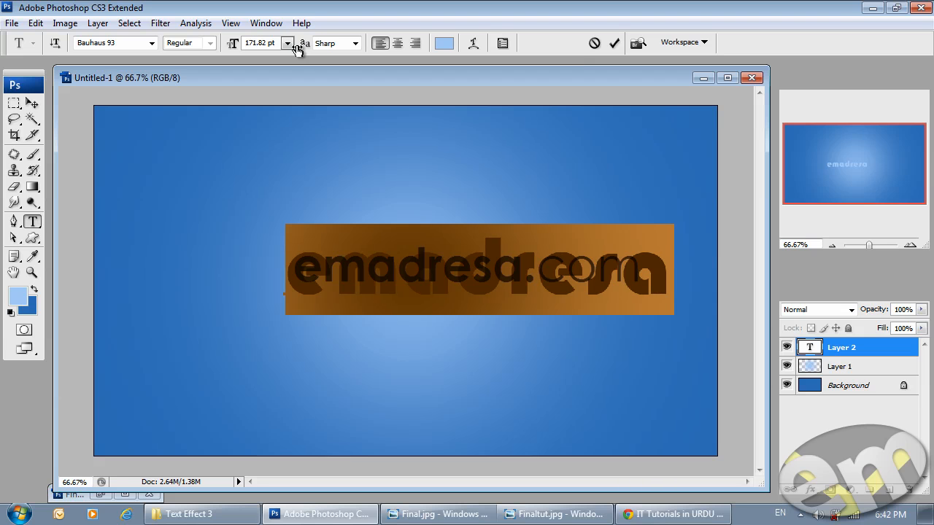
pyautogui.click(31, 102)
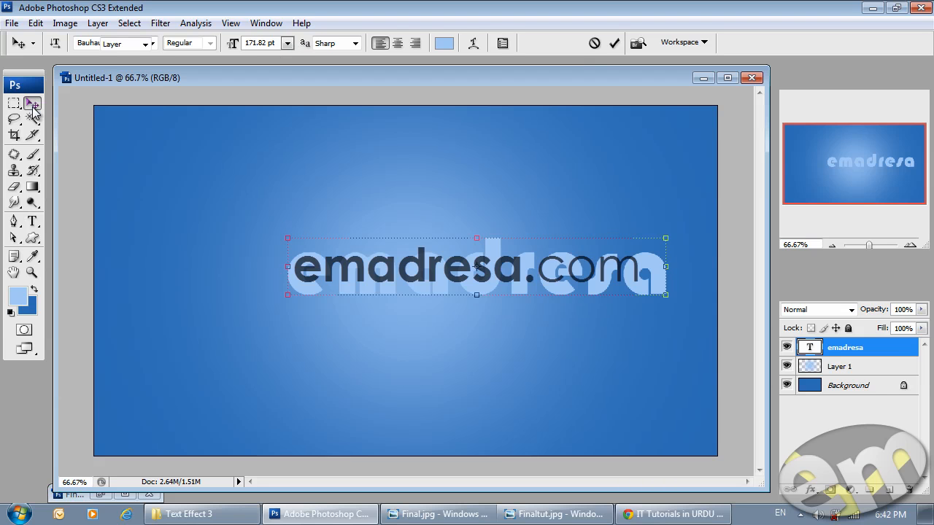
# Centre the emadresa text vertically and horizontally on the canvas
pyautogui.keyDown('ctrl'); pyautogui.click(868, 387); pyautogui.keyUp('ctrl')
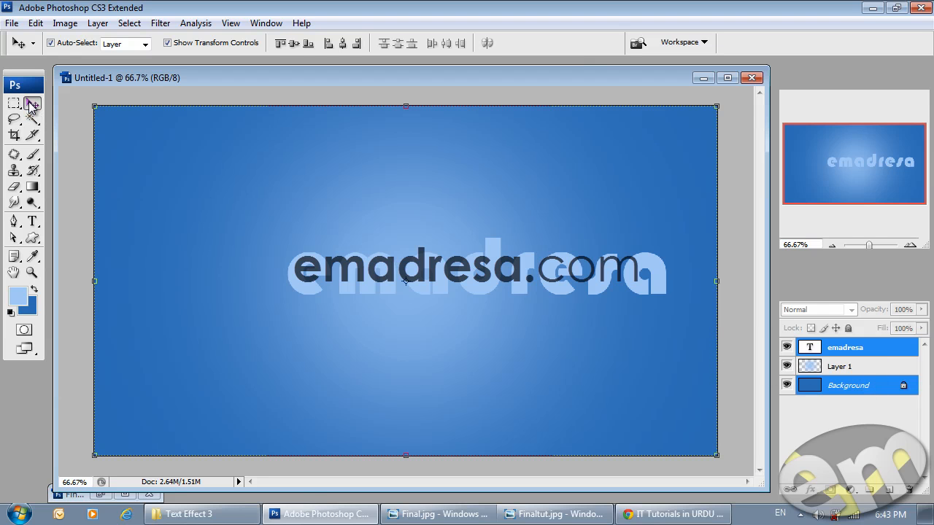
pyautogui.click(293, 44)
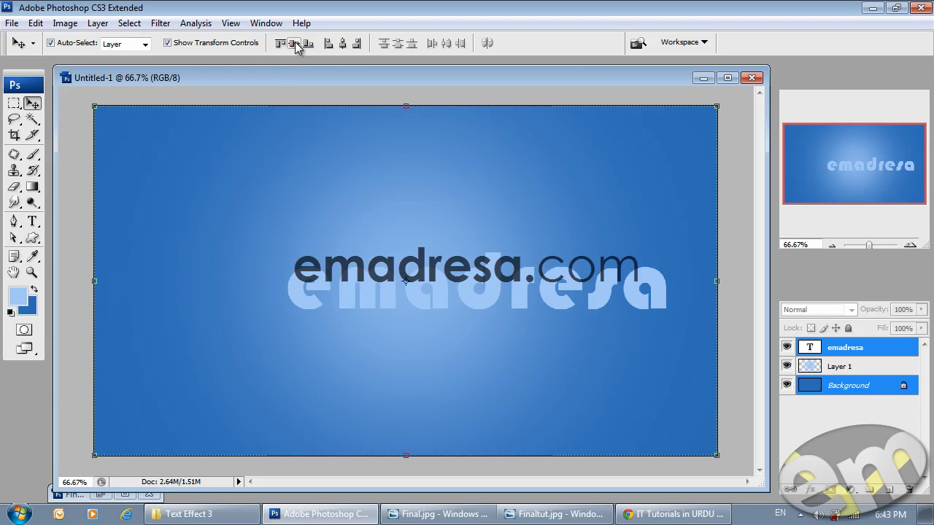
pyautogui.click(343, 44)
pyautogui.click(745, 389)
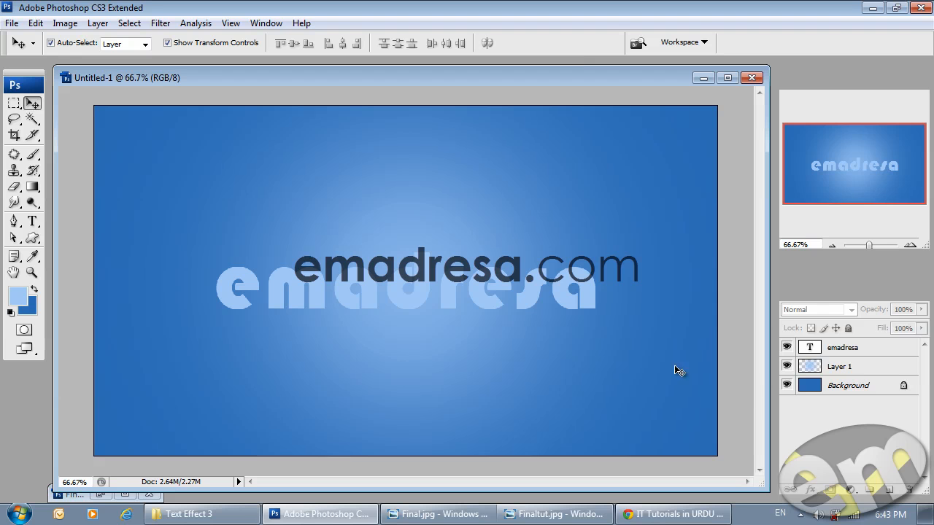
# Enlarge the emadresa text to 202.82 pt
pyautogui.click(291, 284)
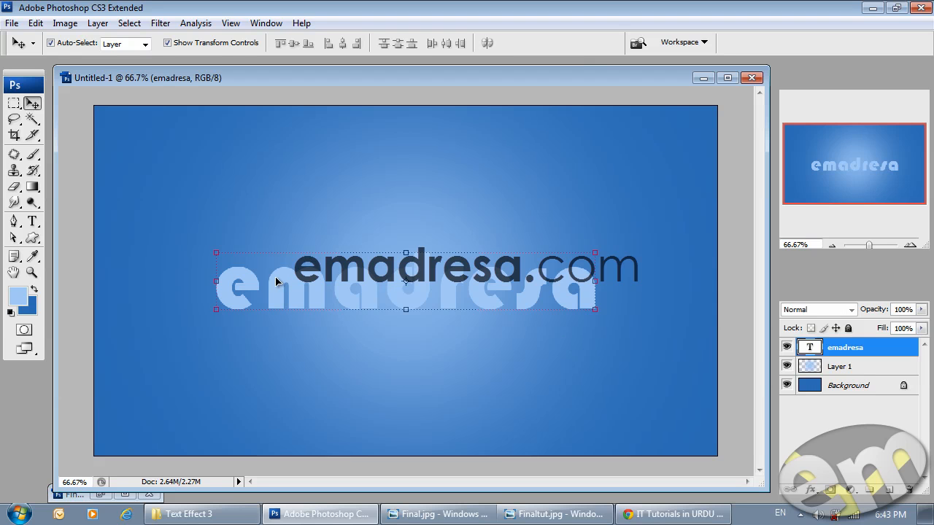
pyautogui.click(33, 221)
pyautogui.click(317, 289)
pyautogui.hotkey('ctrl', 'a')
pyautogui.moveTo(230, 47); pyautogui.dragTo(250, 49)
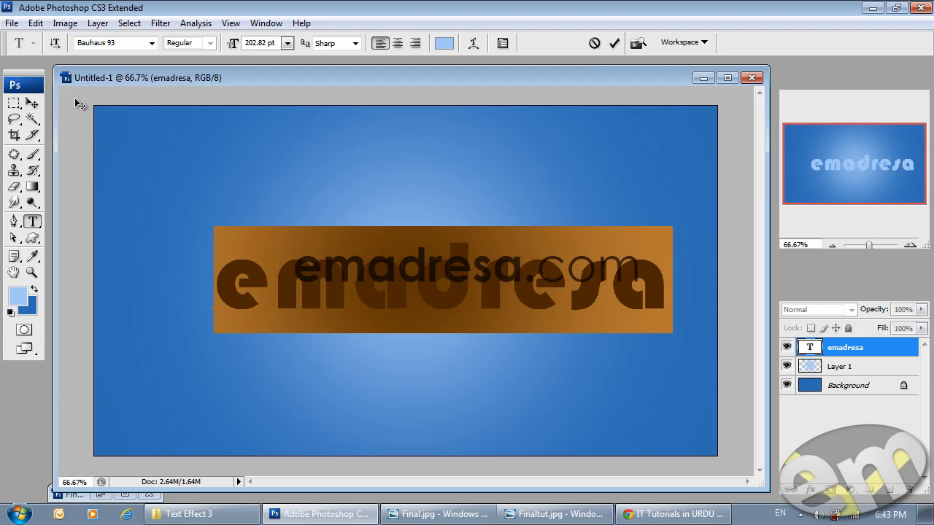
pyautogui.click(37, 103)
# Re-centre the larger emadresa text on the canvas both ways
pyautogui.keyDown('ctrl'); pyautogui.click(861, 387); pyautogui.keyUp('ctrl')
pyautogui.click(342, 43)
pyautogui.click(293, 43)
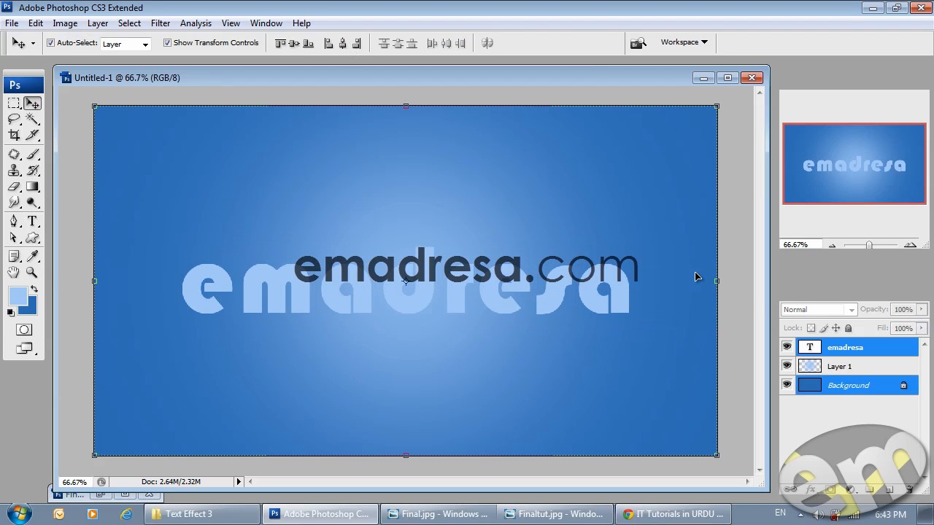
pyautogui.click(751, 296)
# Zoom the canvas to 100% and select the emadresa text layer
pyautogui.click(32, 272)
pyautogui.click(280, 42)
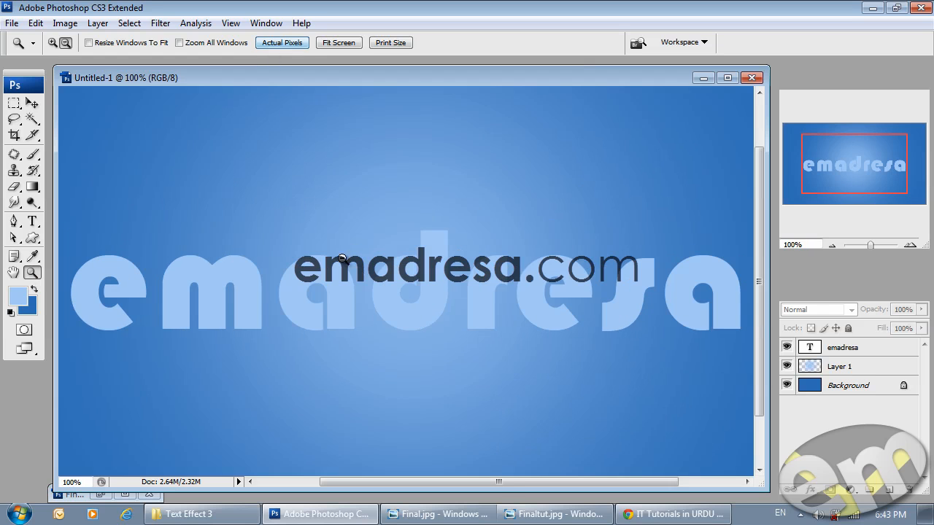
pyautogui.moveTo(490, 487); pyautogui.dragTo(499, 487)
pyautogui.click(32, 103)
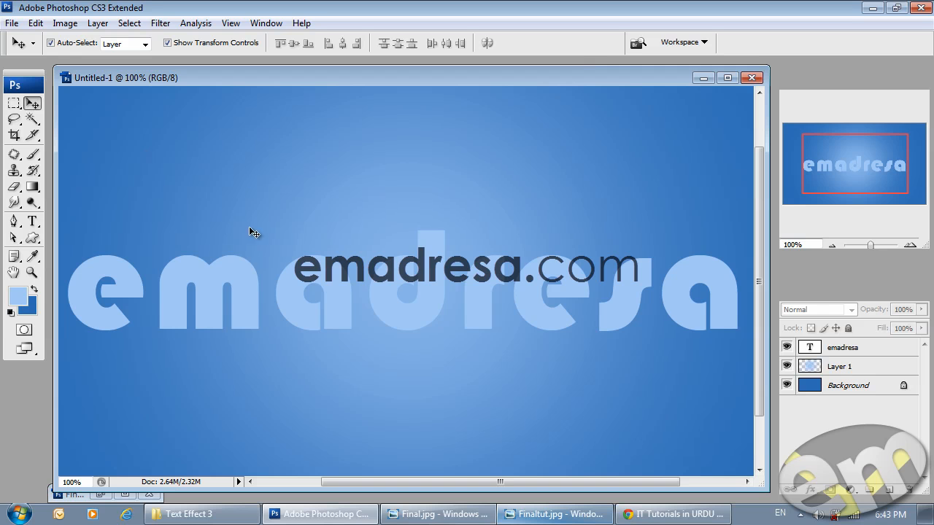
pyautogui.click(878, 354)
# Apply a size-3 Inner Bevel with Direction Up and a 90° black-to-white Gradient Overlay to emadresa
pyautogui.doubleClick(879, 354)
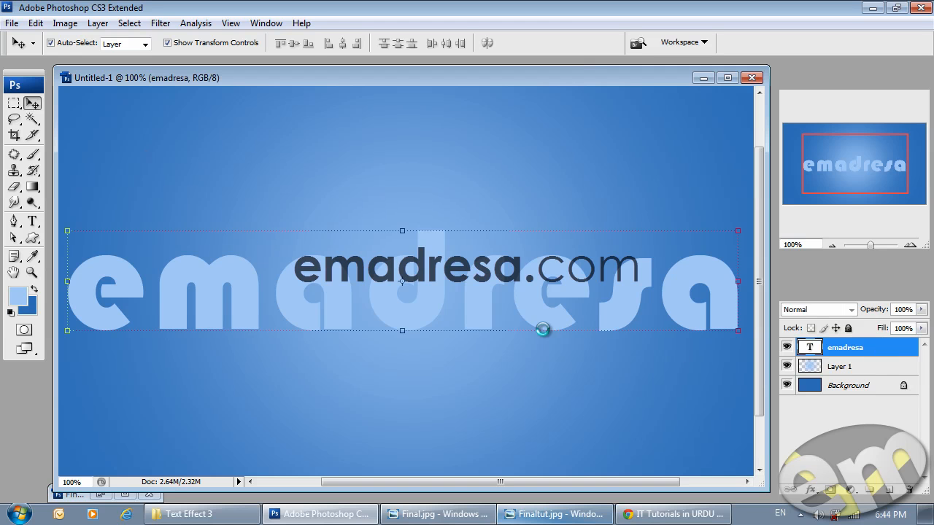
pyautogui.moveTo(554, 164); pyautogui.dragTo(610, 95)
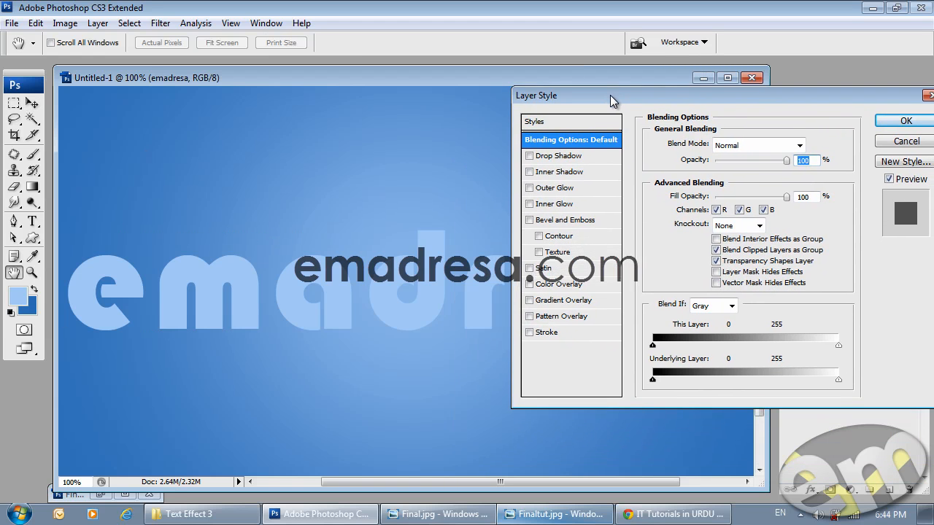
pyautogui.click(557, 220)
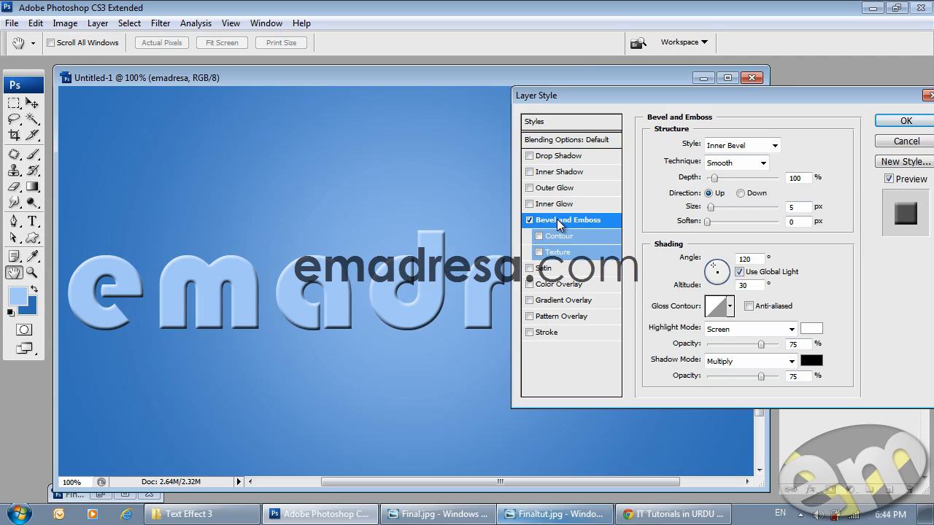
pyautogui.click(742, 194)
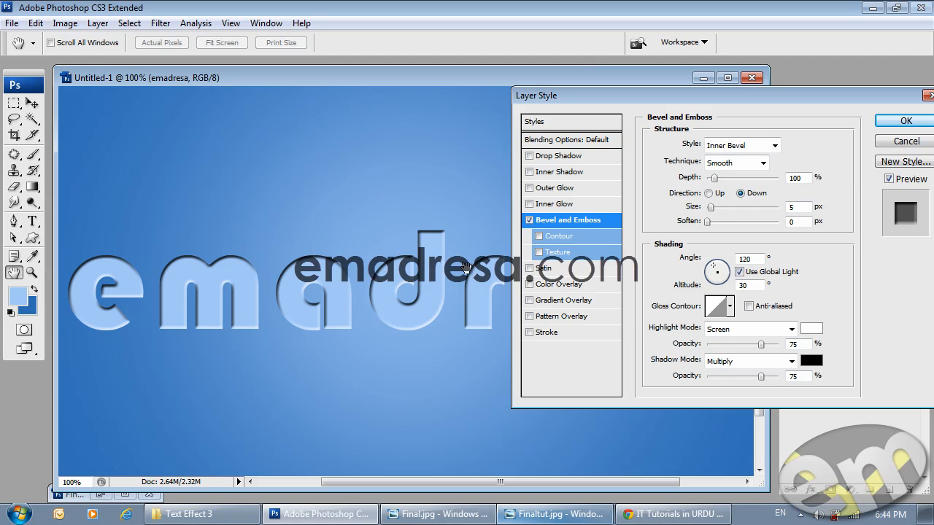
pyautogui.click(710, 195)
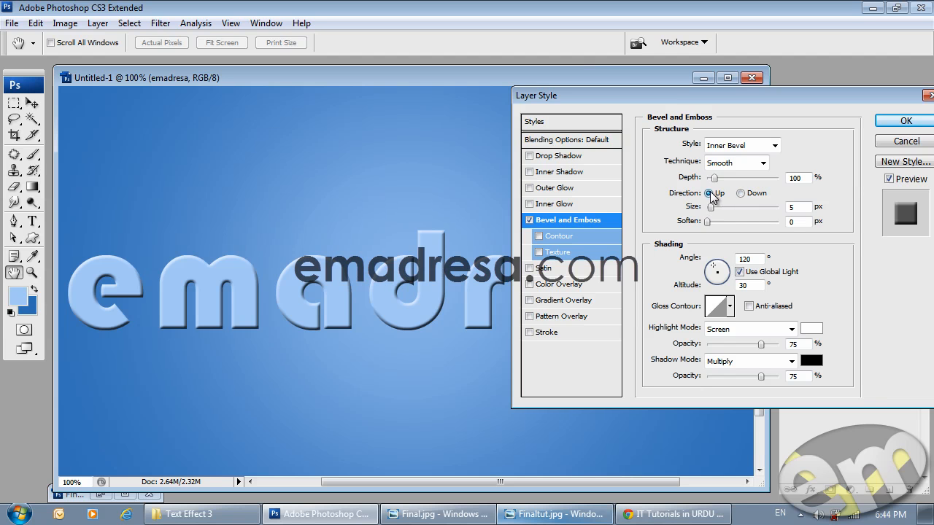
pyautogui.press('Tab')
pyautogui.write('3')
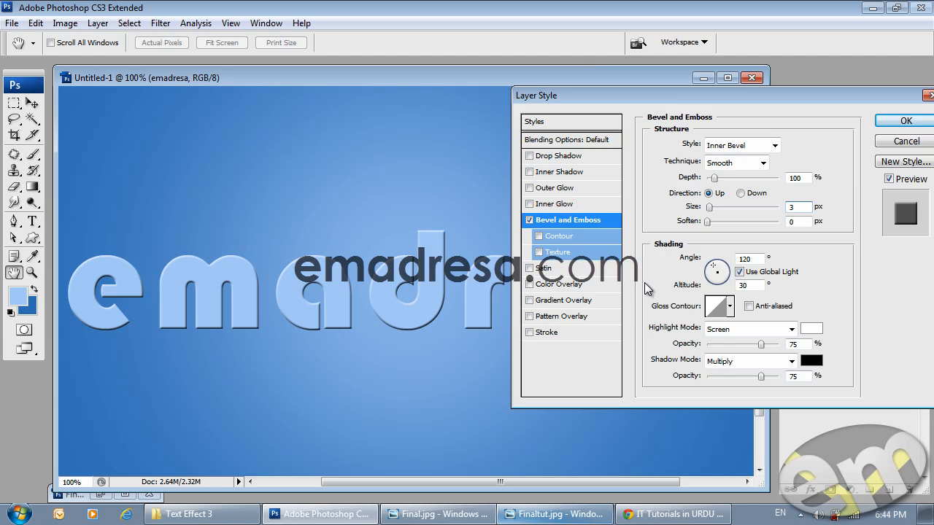
pyautogui.click(556, 300)
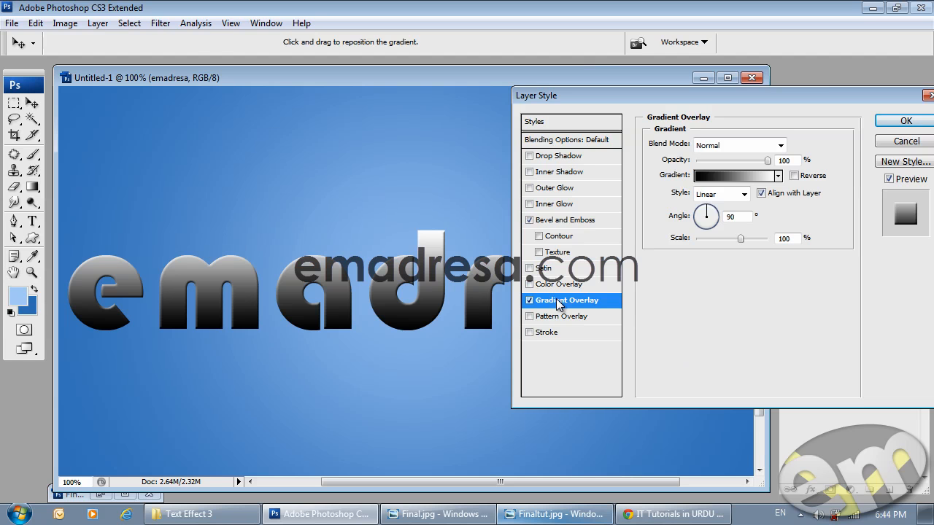
# Edit the overlay gradient to run from blue 3777bf to light blue a9cffc
pyautogui.click(719, 176)
pyautogui.doubleClick(465, 302)
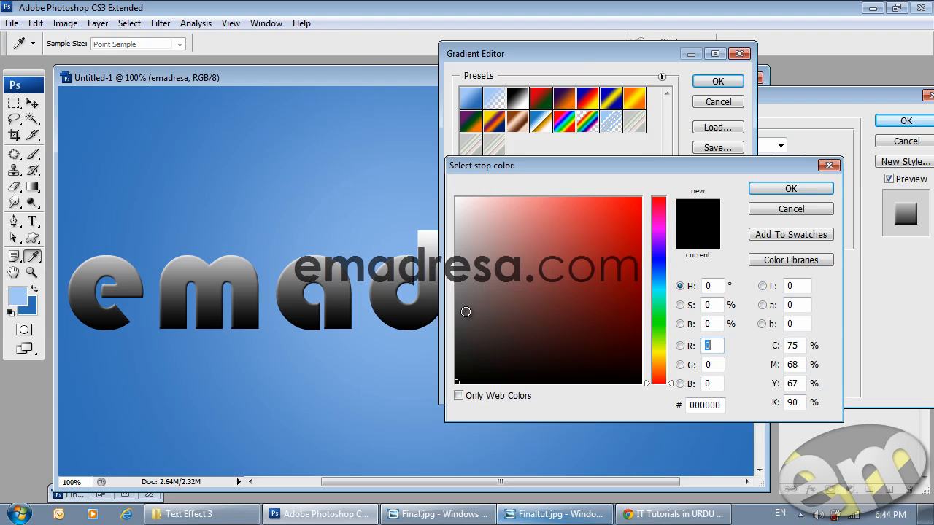
pyautogui.click(31, 311)
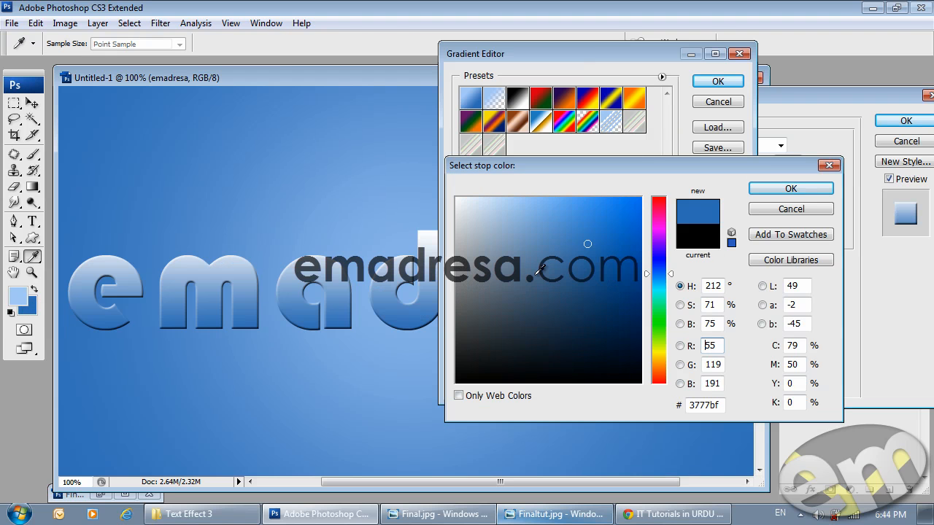
pyautogui.click(790, 192)
pyautogui.doubleClick(732, 300)
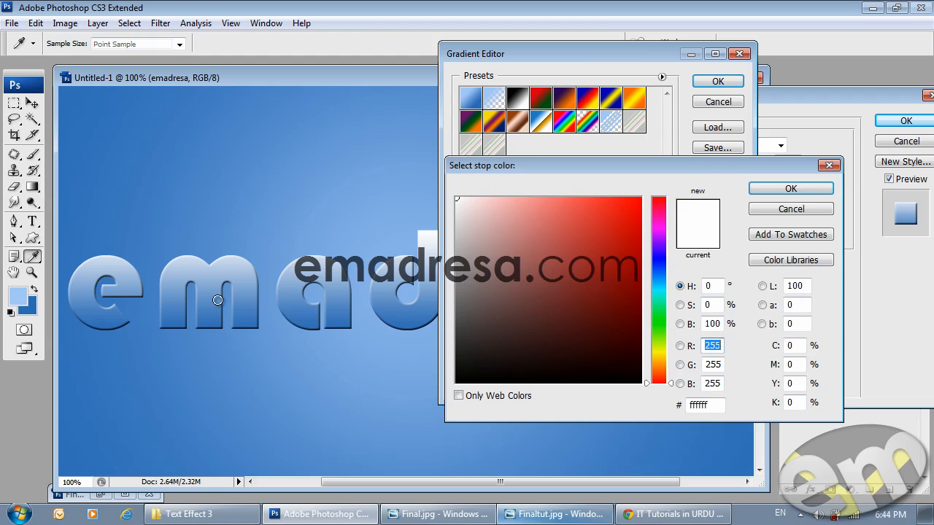
pyautogui.click(22, 294)
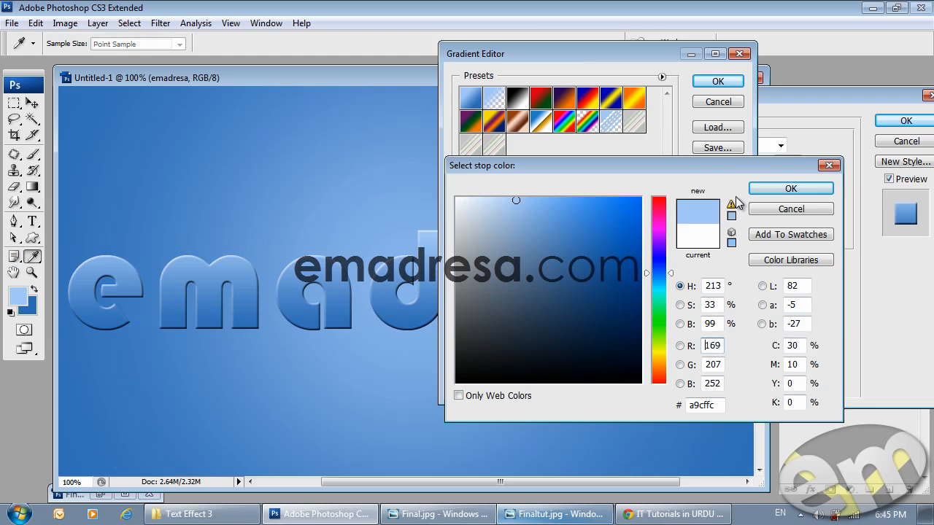
pyautogui.click(775, 189)
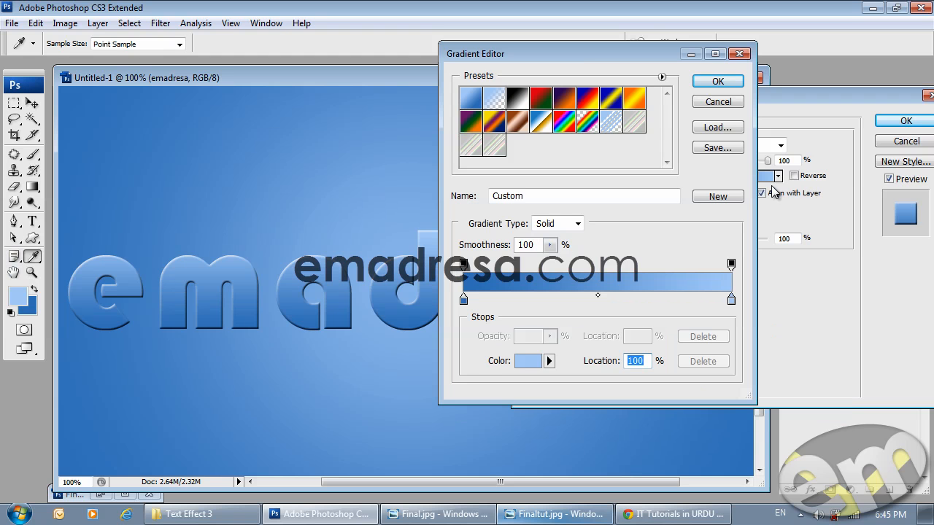
pyautogui.click(719, 82)
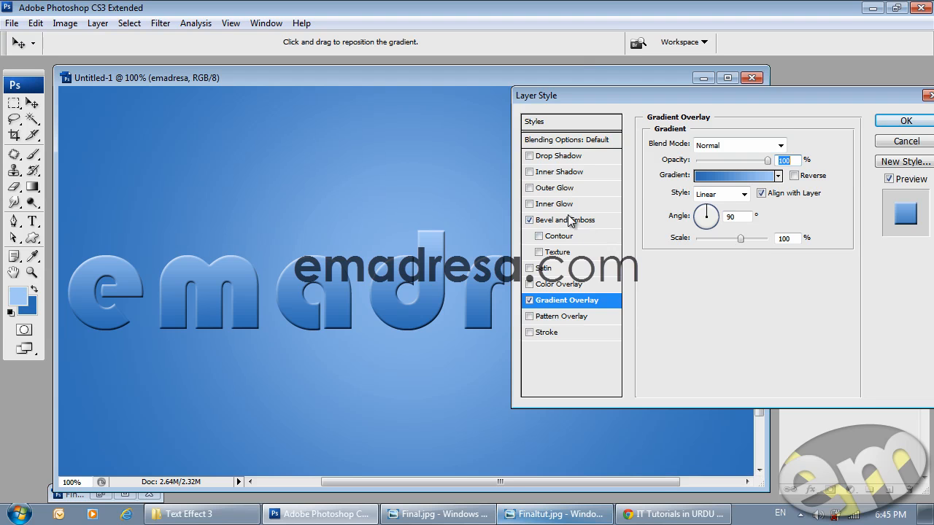
# Add an Inner Shadow at 3 px distance and an Inner Glow to the emadresa text
pyautogui.click(555, 173)
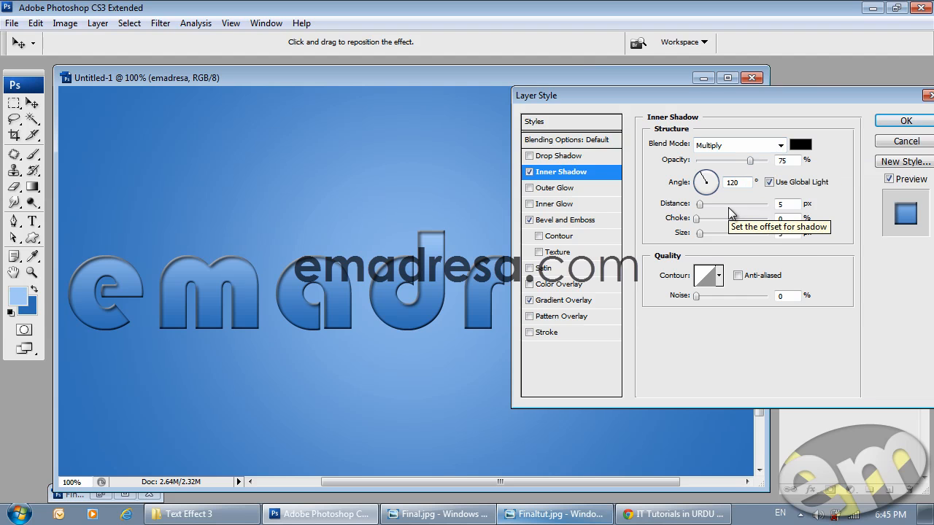
pyautogui.click(782, 205)
pyautogui.write('3')
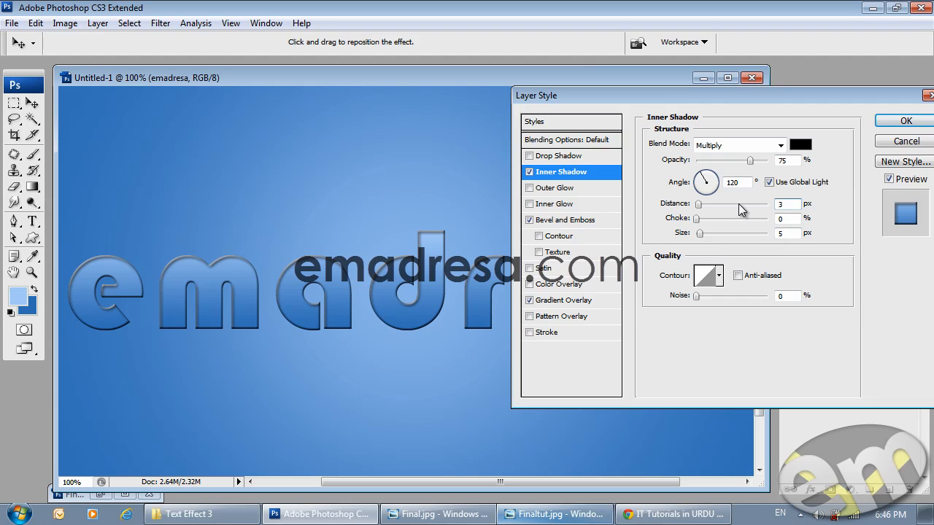
pyautogui.click(781, 234)
pyautogui.click(567, 206)
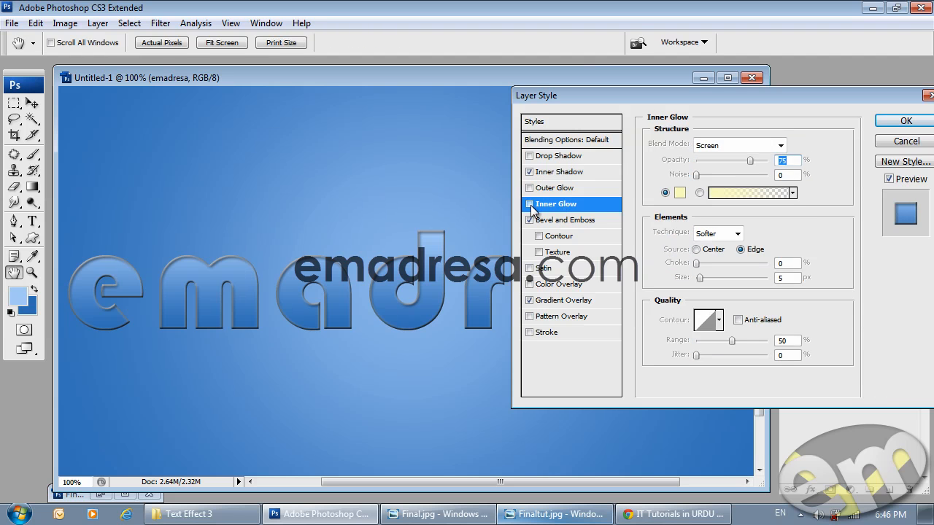
# Set the text's pale yellow Inner Glow to 50% opacity, keep its colour, and apply the layer style
pyautogui.click(531, 207)
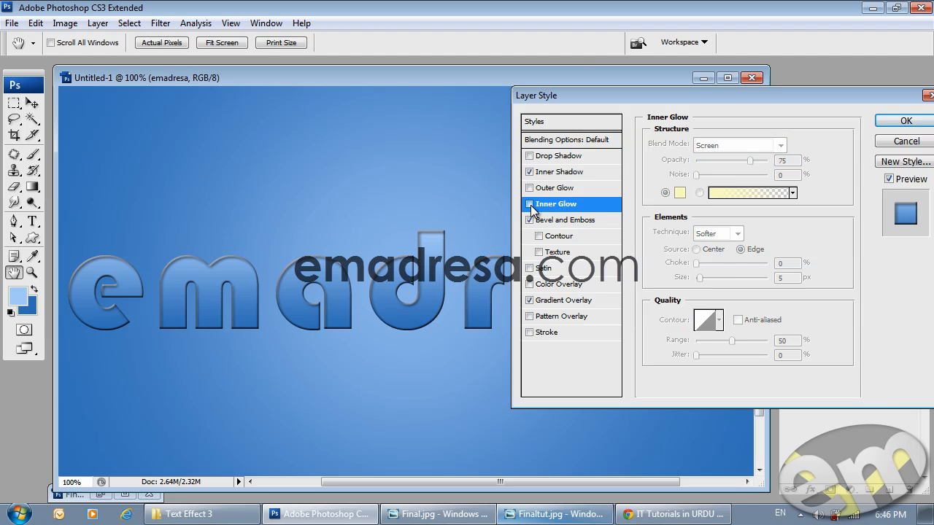
pyautogui.click(531, 206)
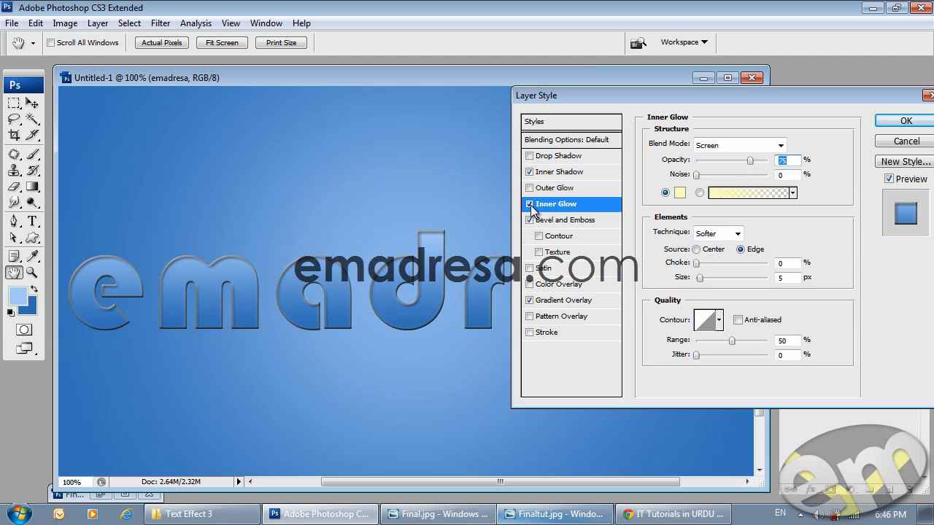
pyautogui.click(539, 207)
pyautogui.click(751, 161)
pyautogui.write('50')
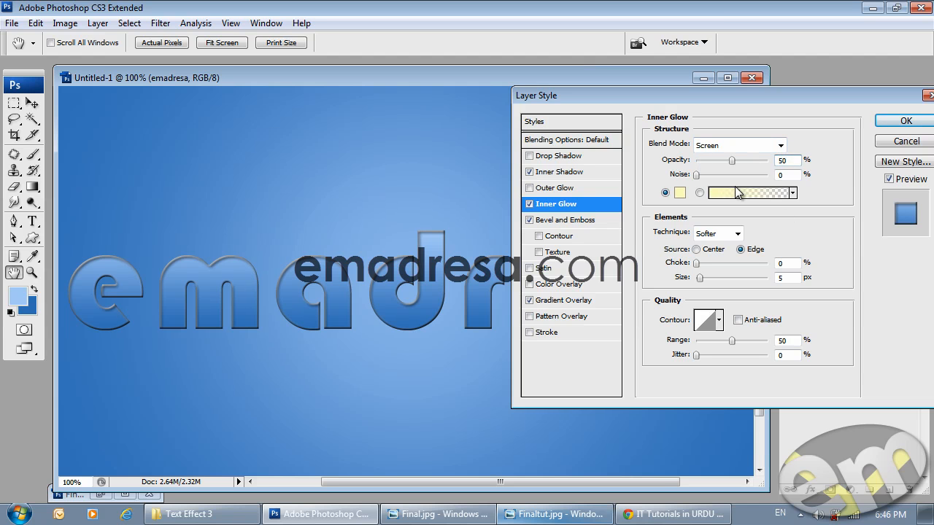
pyautogui.click(680, 194)
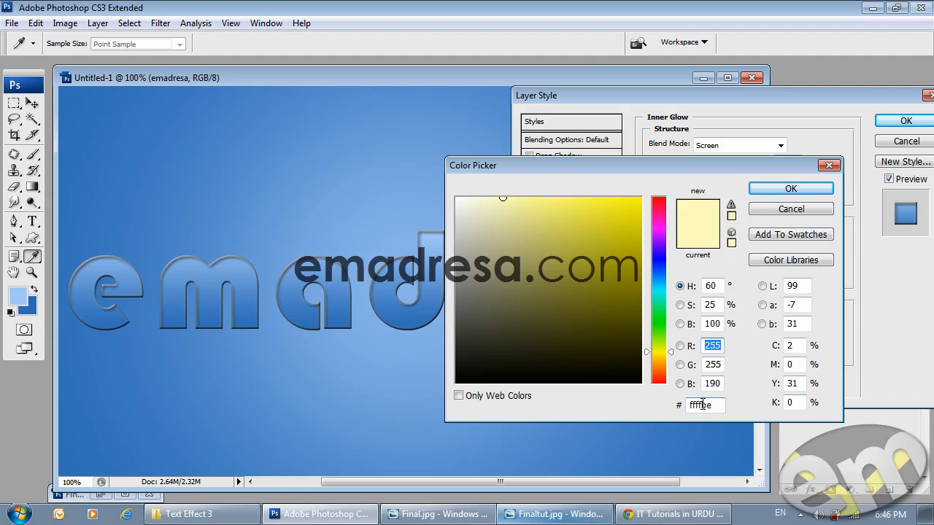
pyautogui.click(792, 191)
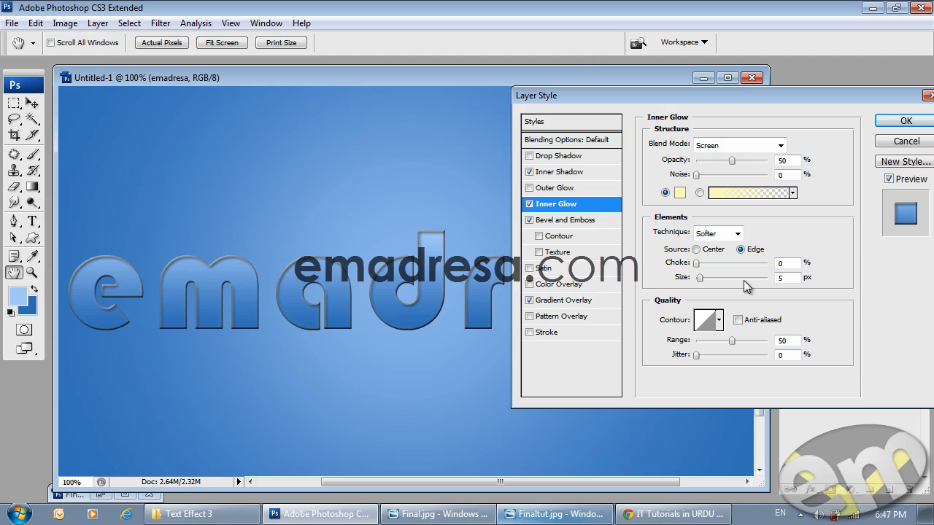
pyautogui.click(905, 120)
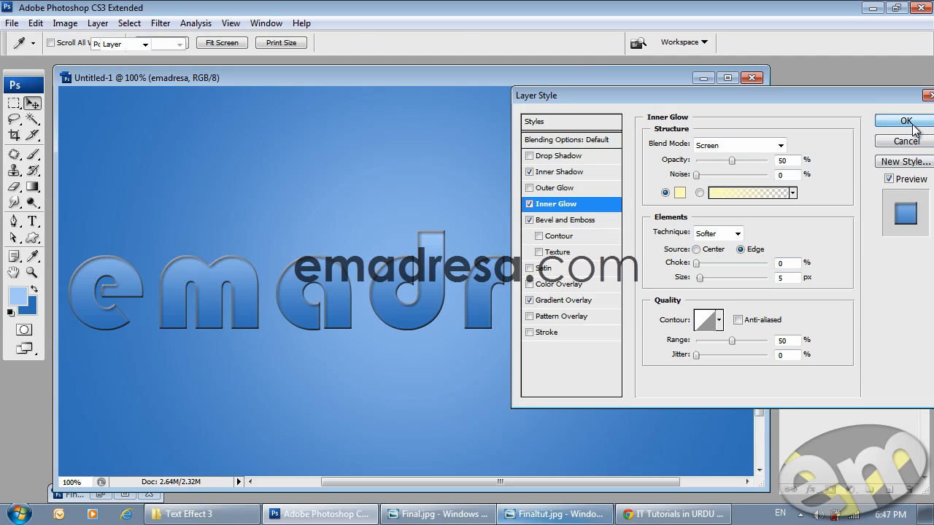
# Add a new empty Layer 2 directly above the emadresa text layer
pyautogui.click(362, 172)
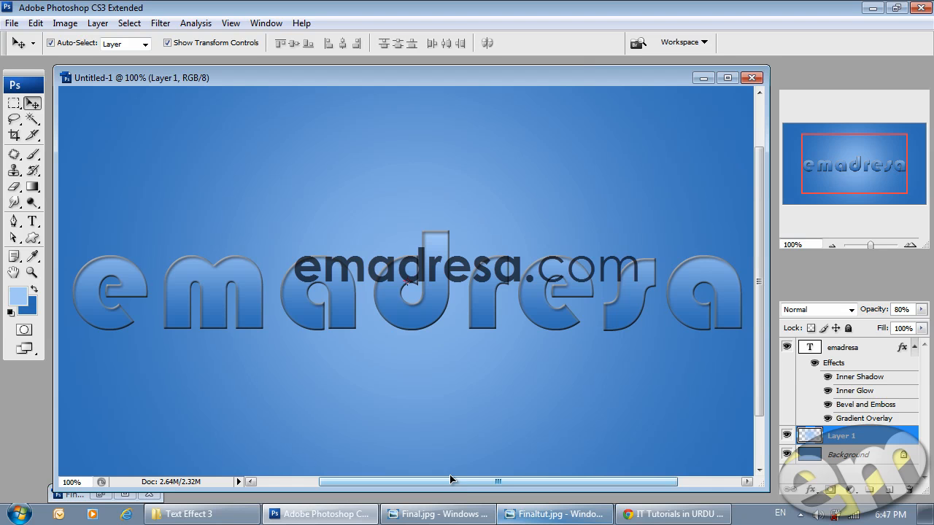
pyautogui.click(841, 353)
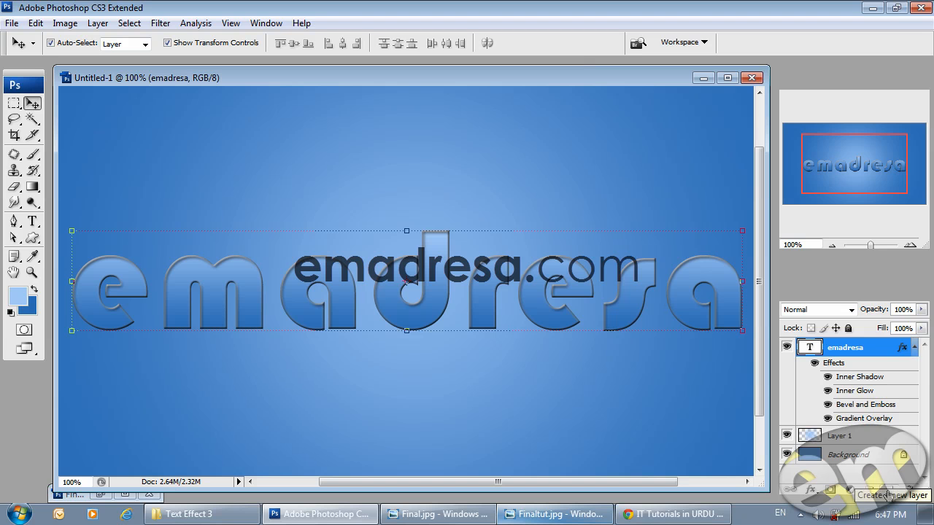
pyautogui.click(889, 490)
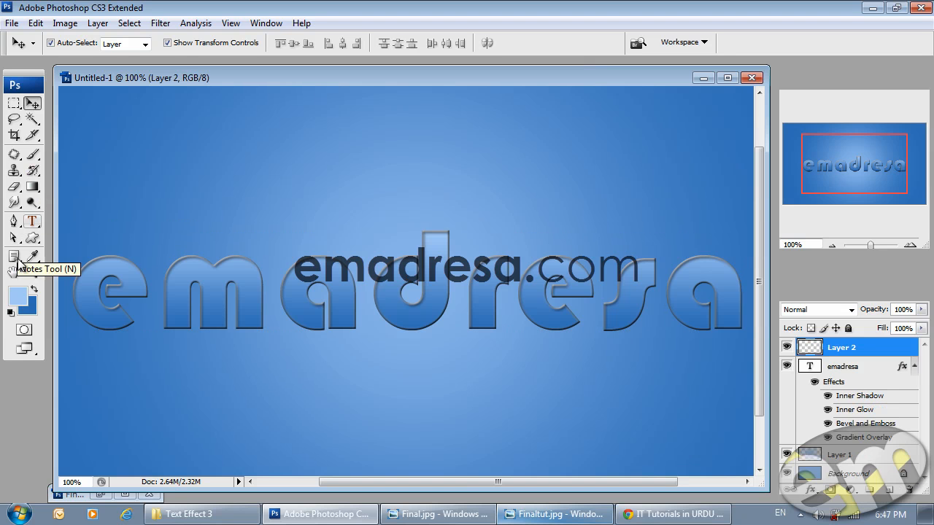
# Set the foreground colour to white ffffff and load the emadresa letters as a selection
pyautogui.click(22, 298)
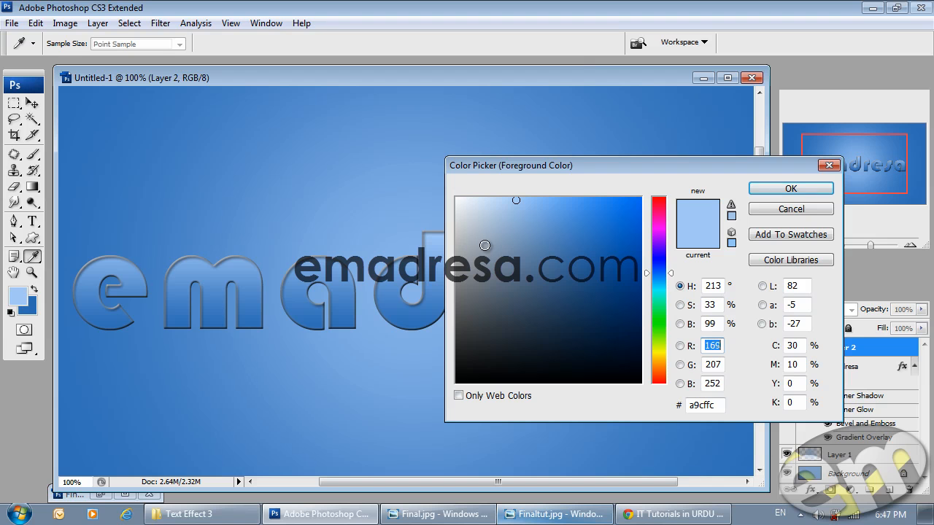
pyautogui.moveTo(484, 245); pyautogui.dragTo(441, 197)
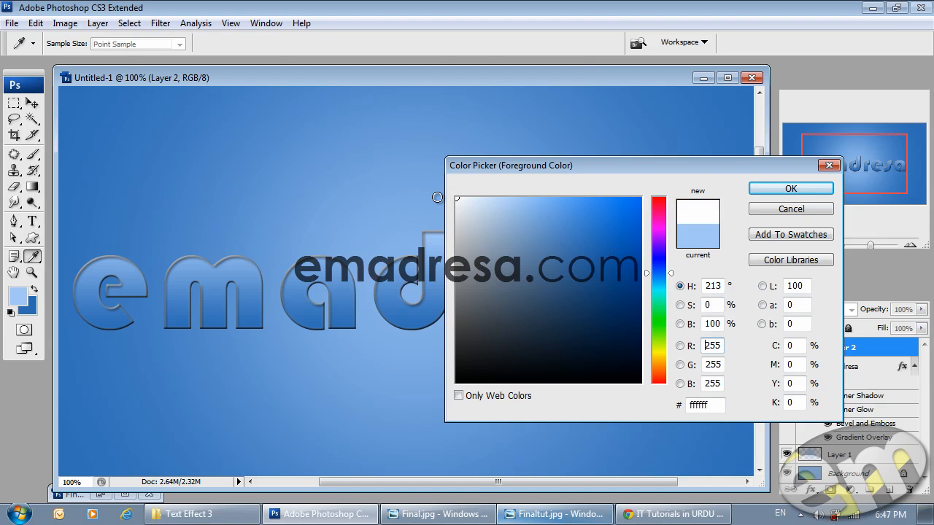
pyautogui.click(787, 189)
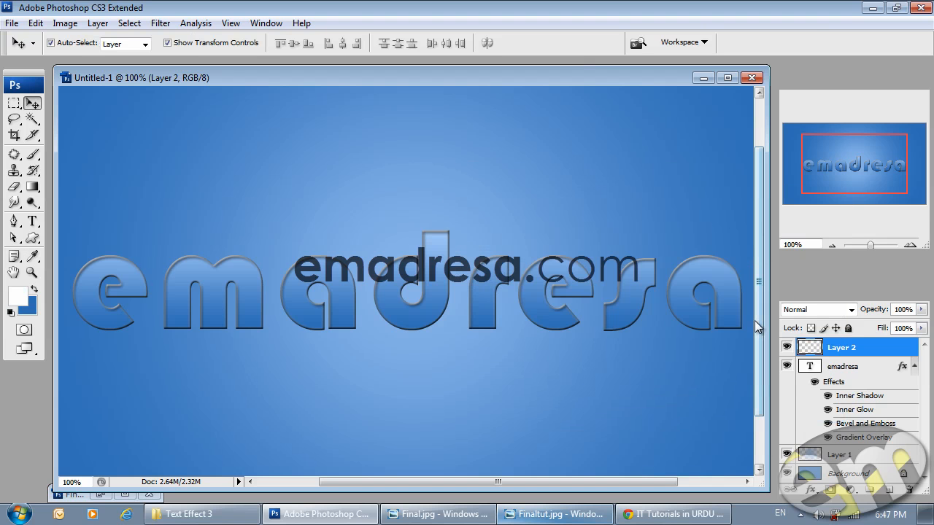
pyautogui.keyDown('ctrl'); pyautogui.click(813, 370); pyautogui.keyUp('ctrl')
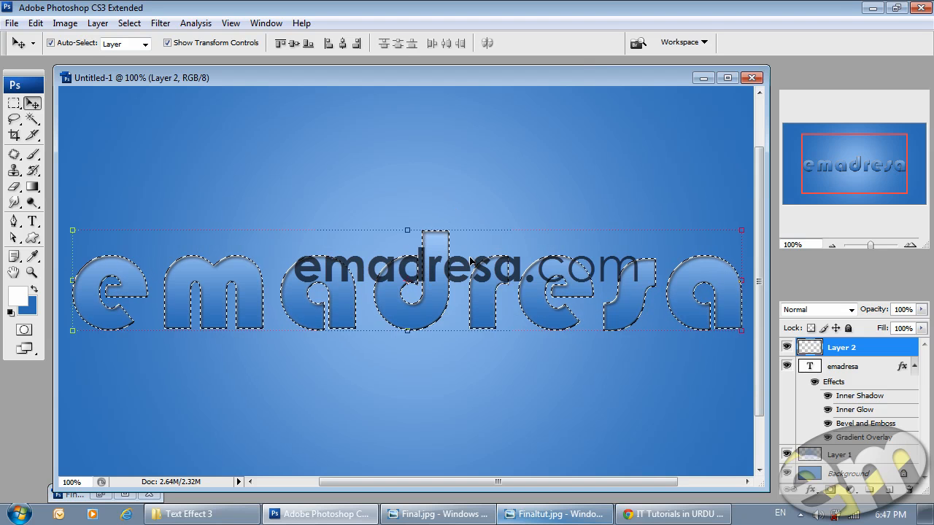
# Contract the emadresa letter selection slightly inward with Select > Modify > Contract
pyautogui.click(130, 24)
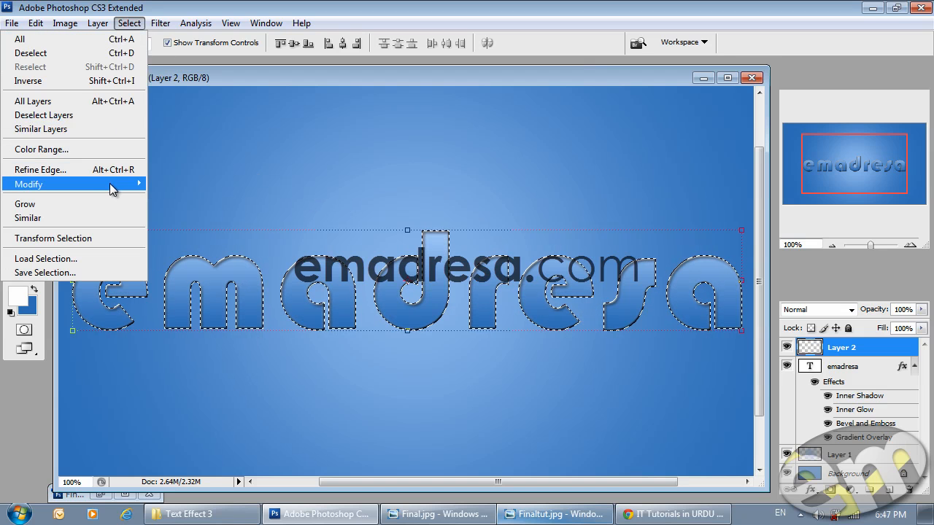
pyautogui.moveTo(109, 183)
pyautogui.click(204, 226)
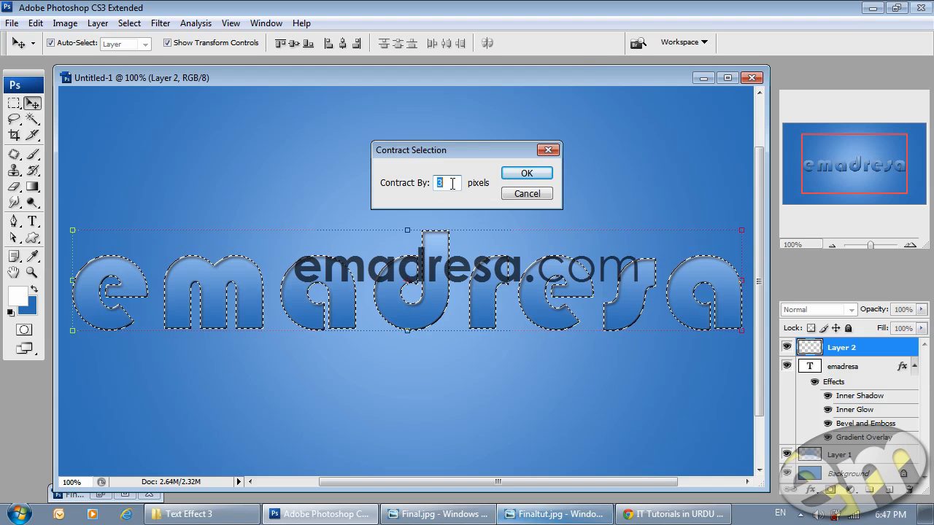
pyautogui.click(518, 172)
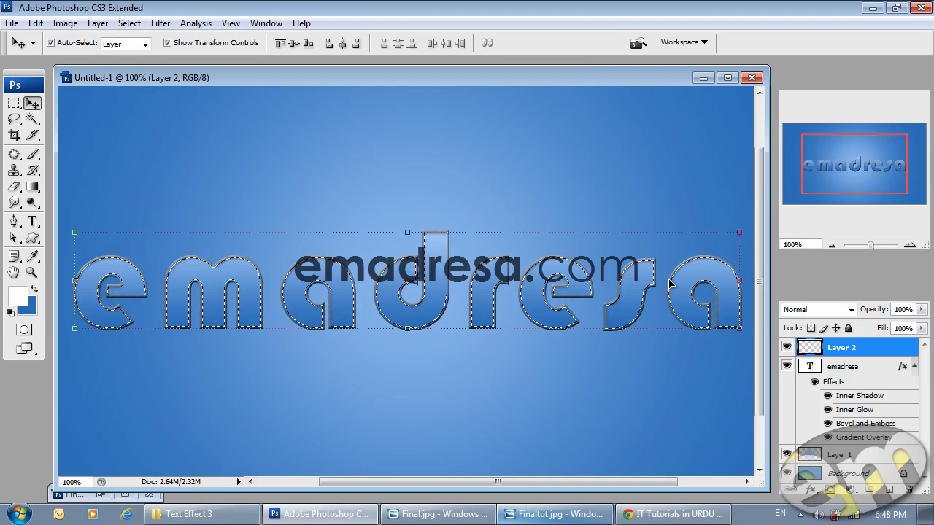
# Rename Layer 2 to 'light'
pyautogui.doubleClick(843, 347)
pyautogui.write('light')
pyautogui.press('Return')
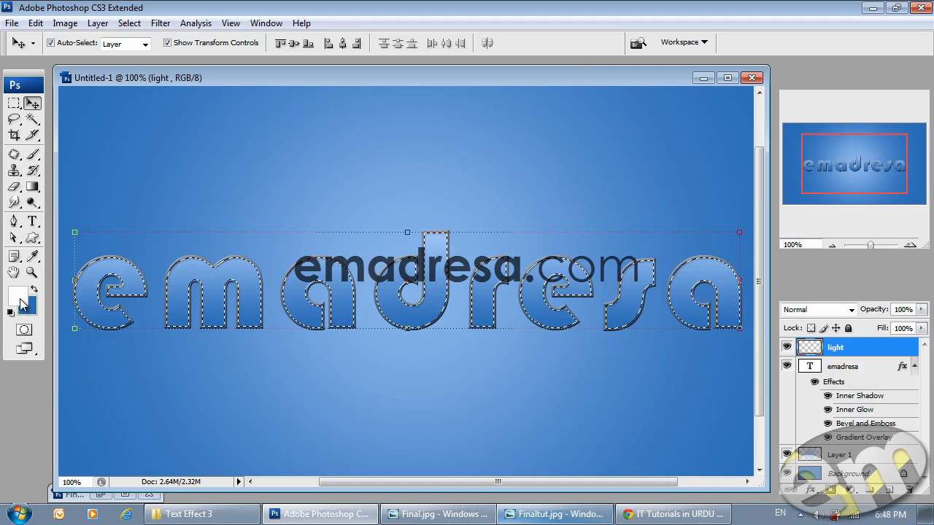
# Switch to the Brush tool with a soft 129 px brush
pyautogui.click(32, 154)
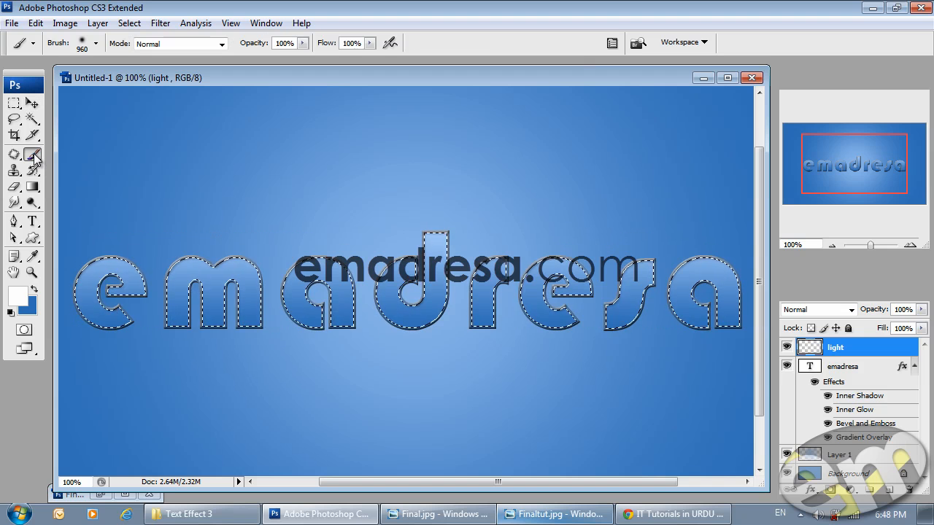
pyautogui.rightClick(308, 256)
pyautogui.click(409, 285)
pyautogui.click(402, 284)
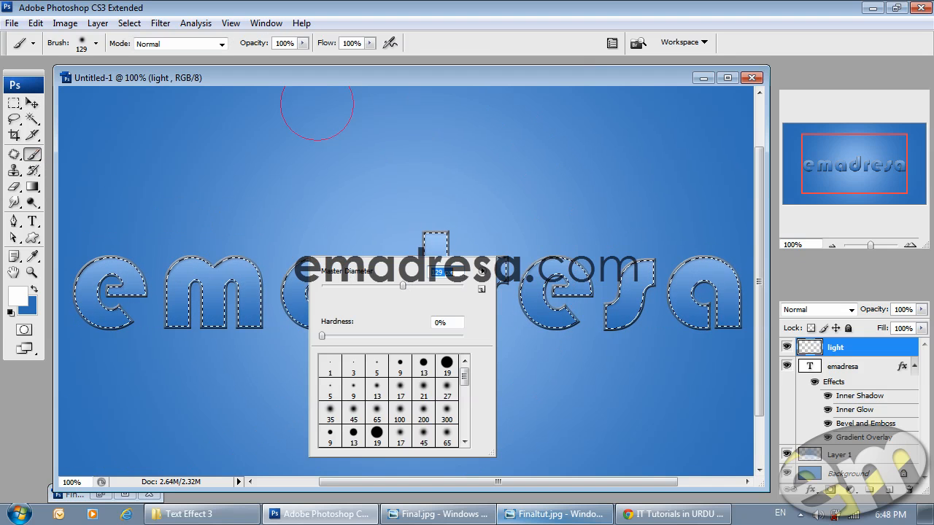
pyautogui.click(315, 77)
# Dab white highlights over each emadresa letter, then deselect with Ctrl+D
pyautogui.click(113, 262)
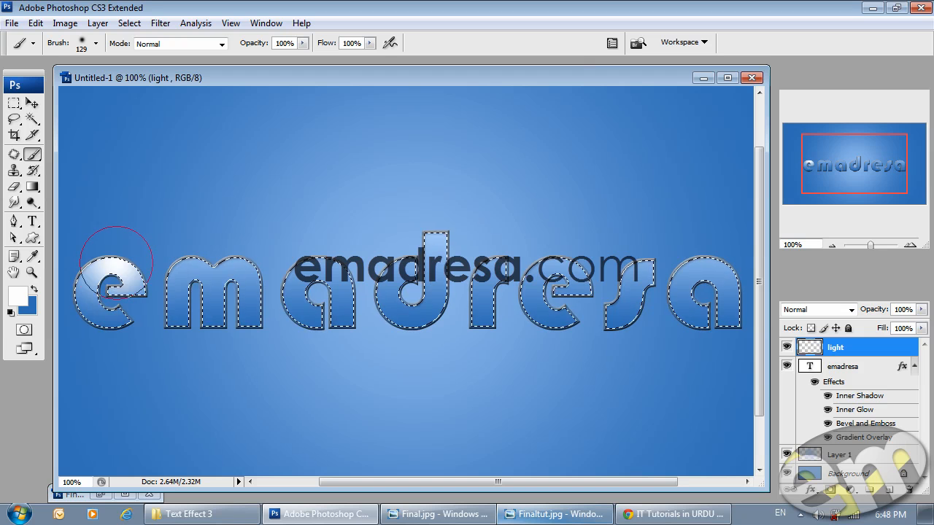
pyautogui.click(157, 347)
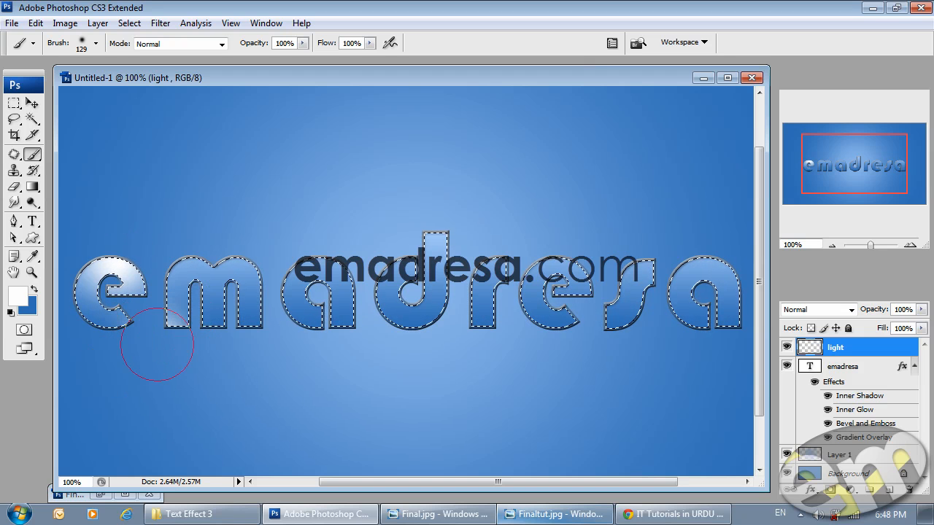
pyautogui.click(194, 255)
pyautogui.click(264, 315)
pyautogui.click(324, 249)
pyautogui.click(339, 349)
pyautogui.click(416, 324)
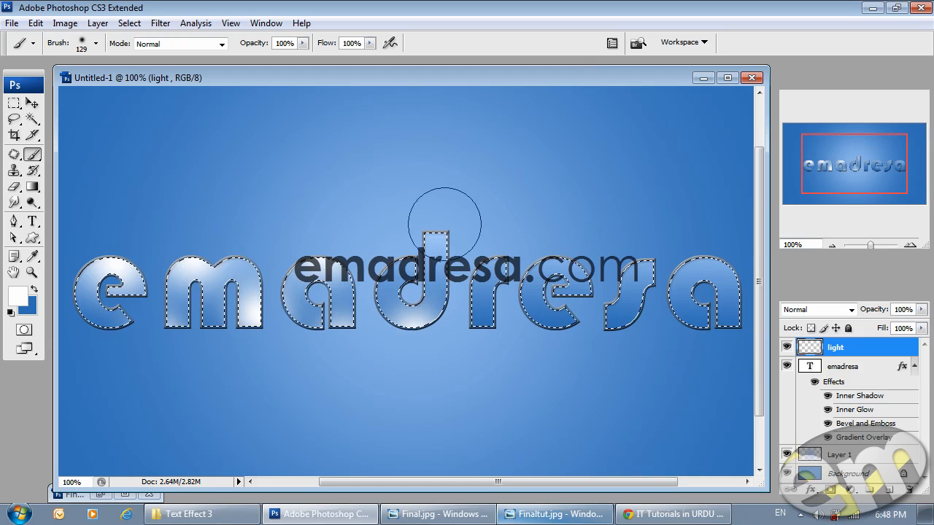
pyautogui.click(436, 232)
pyautogui.click(471, 303)
pyautogui.click(511, 241)
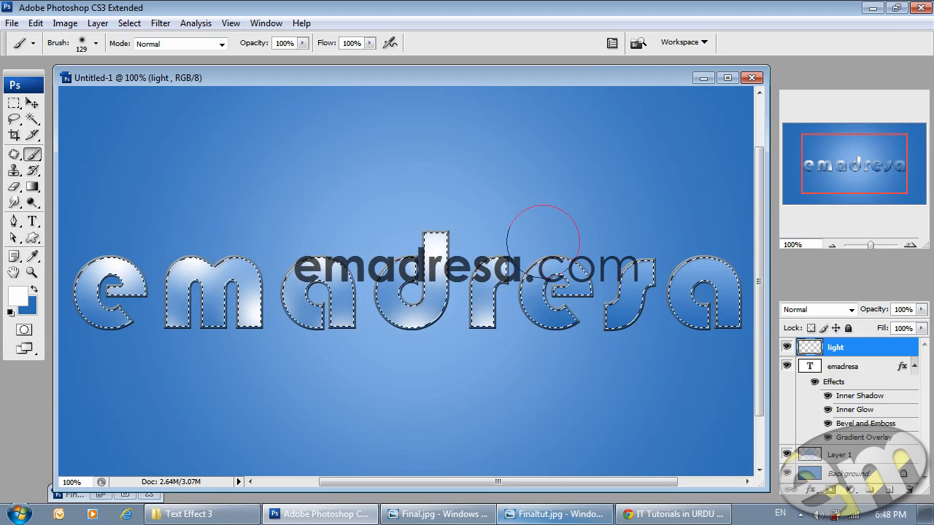
pyautogui.click(569, 329)
pyautogui.click(636, 313)
pyautogui.click(582, 253)
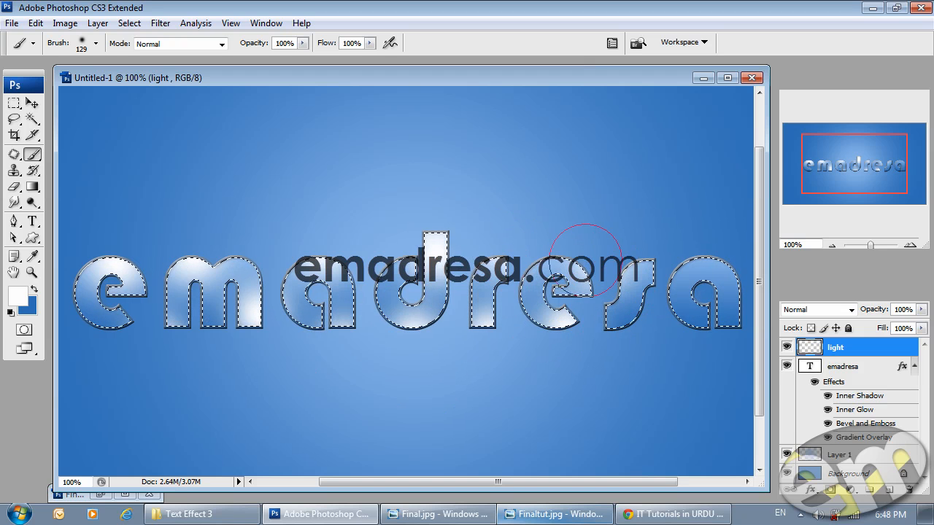
pyautogui.click(633, 269)
pyautogui.click(678, 251)
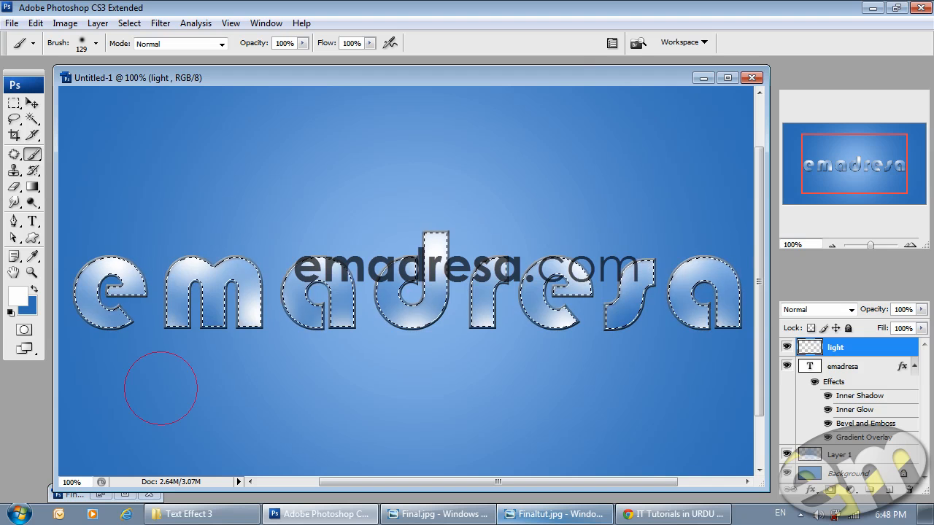
pyautogui.hotkey('ctrl', 'd')
# Set the light layer to Overlay blend mode at 80% opacity
pyautogui.click(32, 103)
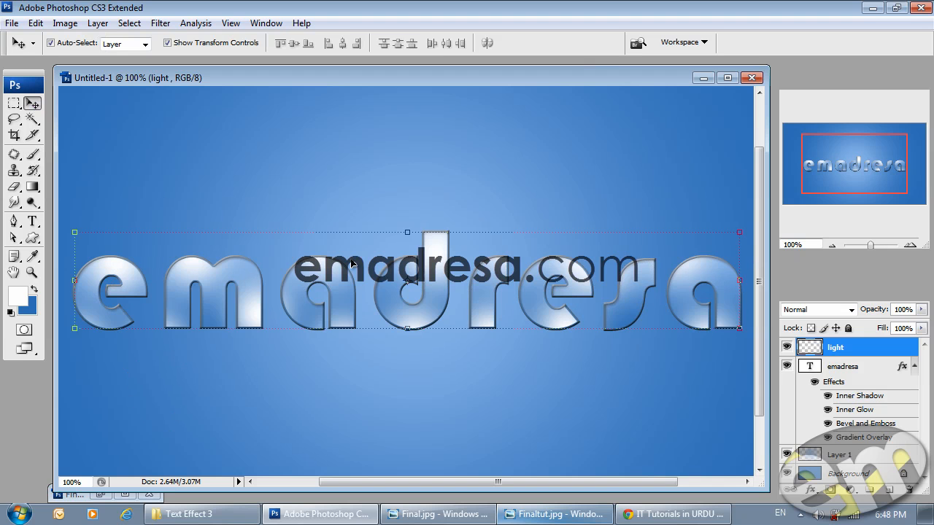
pyautogui.click(839, 310)
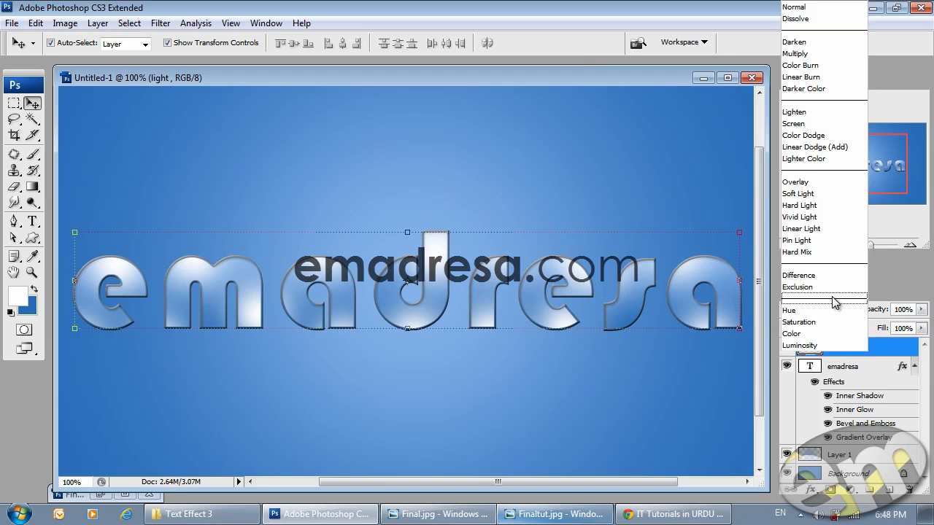
pyautogui.click(816, 182)
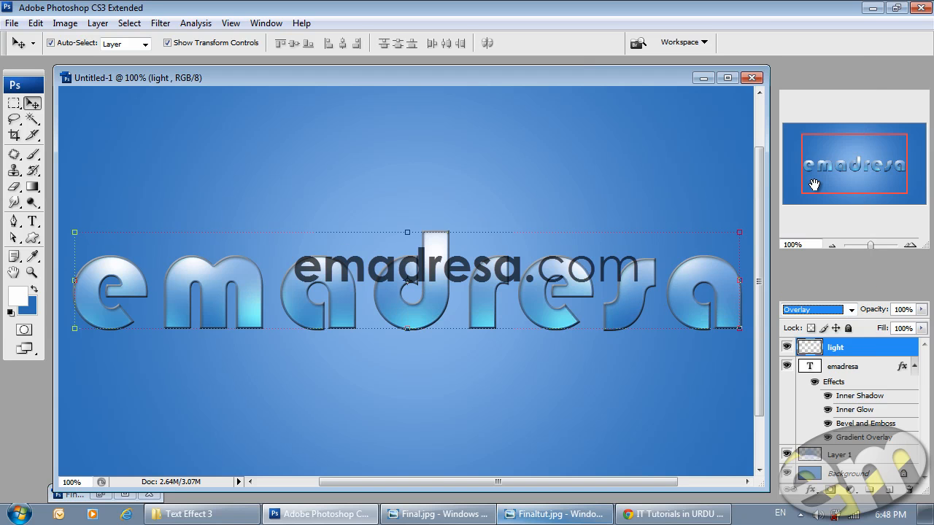
pyautogui.click(903, 309)
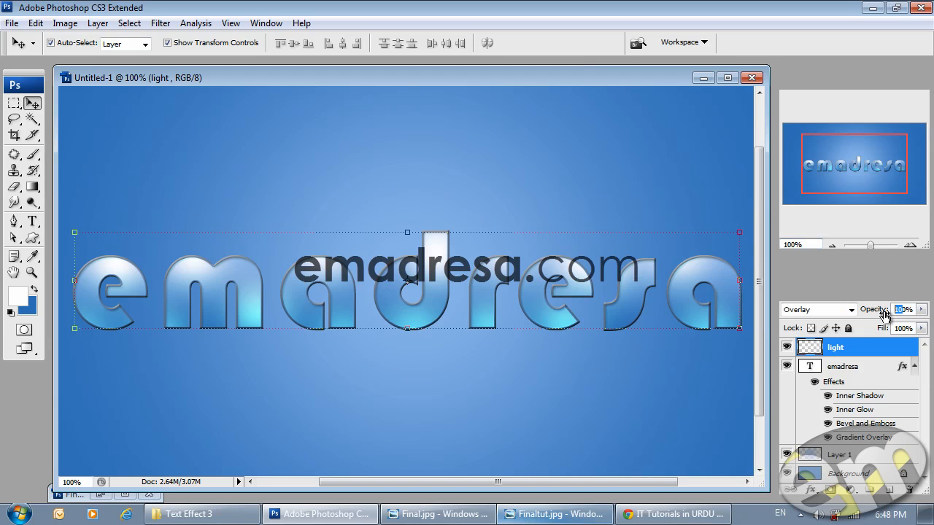
pyautogui.write('80')
pyautogui.press('Return')
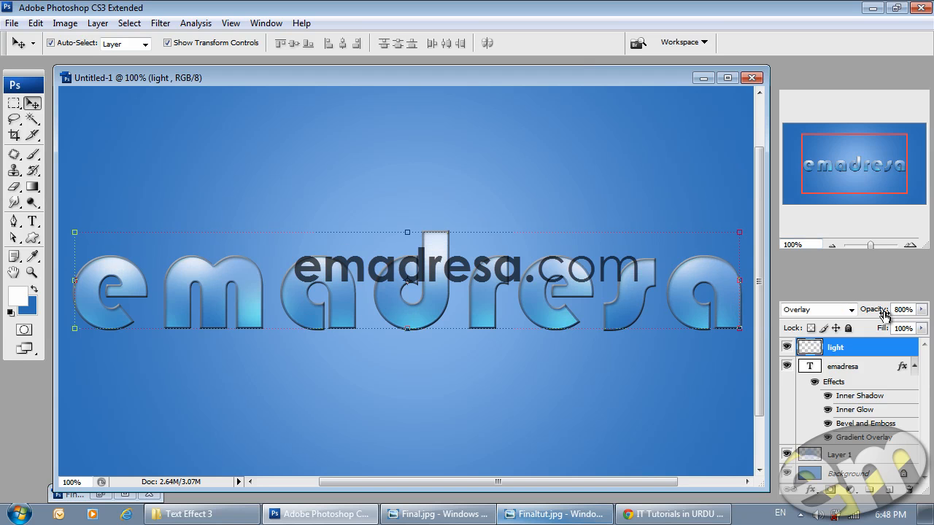
# Toggle the light layer's visibility to compare the effect, then make Layer 1 active
pyautogui.click(787, 348)
pyautogui.click(787, 348)
pyautogui.click(788, 348)
pyautogui.click(787, 349)
pyautogui.click(641, 407)
pyautogui.moveTo(572, 483)
pyautogui.mouseDown()
pyautogui.moveTo(546, 490)
pyautogui.moveTo(574, 478)
pyautogui.mouseUp()
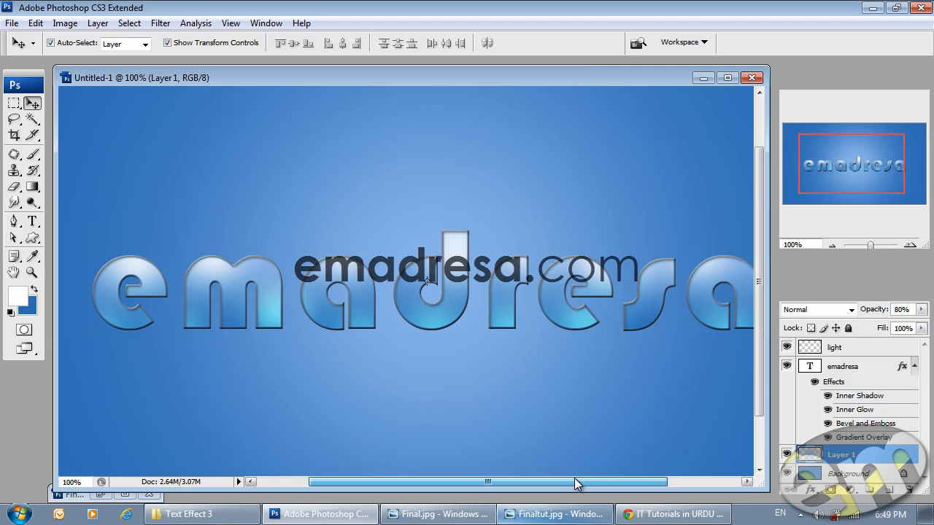
# Zoom out to see the whole canvas and bring up the Styles panel
pyautogui.click(31, 273)
pyautogui.click(359, 283)
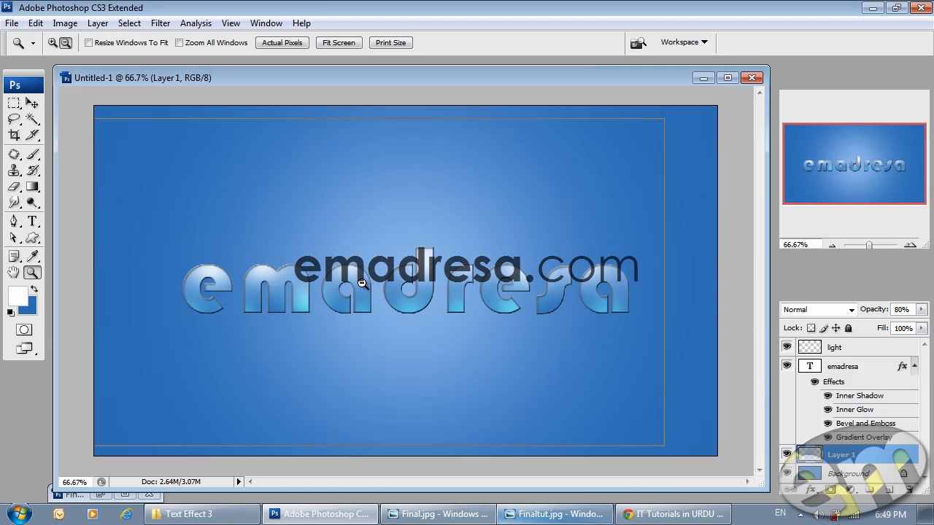
pyautogui.click(361, 285)
pyautogui.click(32, 103)
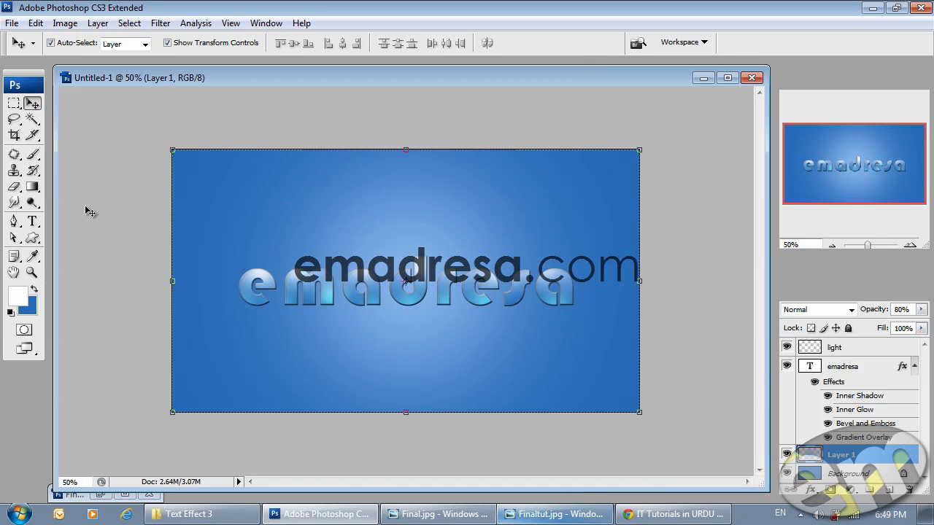
pyautogui.click(95, 214)
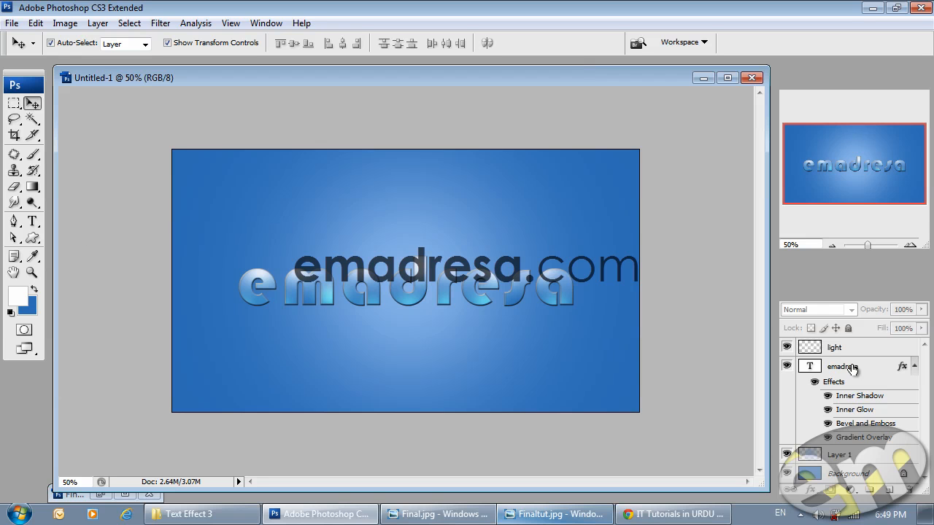
pyautogui.click(871, 267)
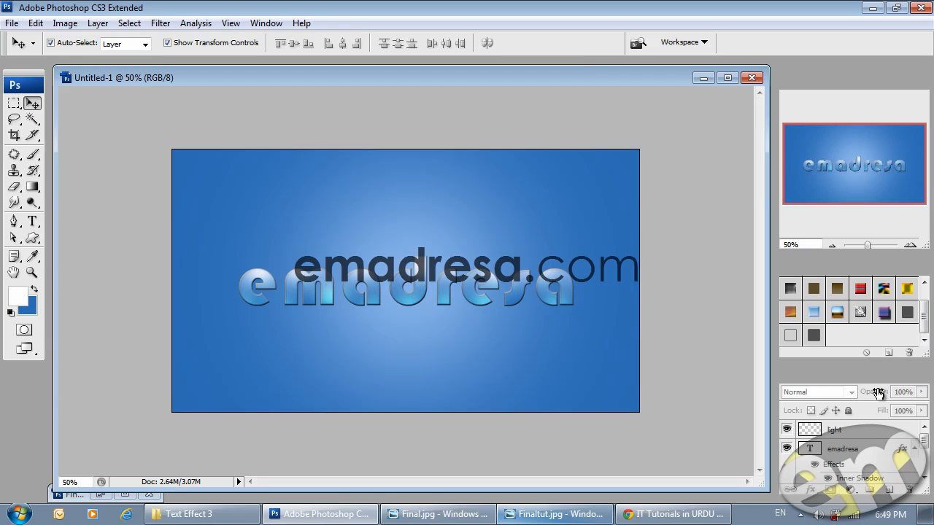
# Save emadresa's layer style as new style 'emadresa text effect', including blending options
pyautogui.click(877, 456)
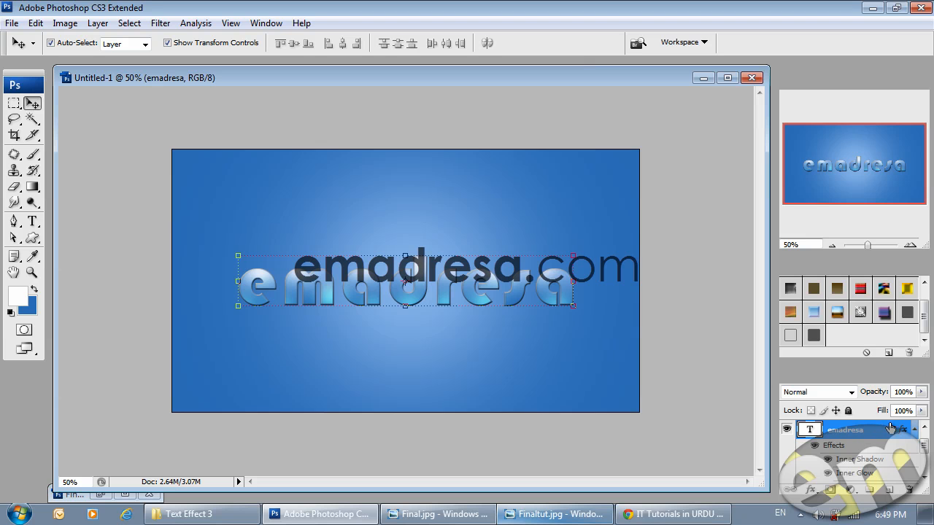
pyautogui.doubleClick(881, 434)
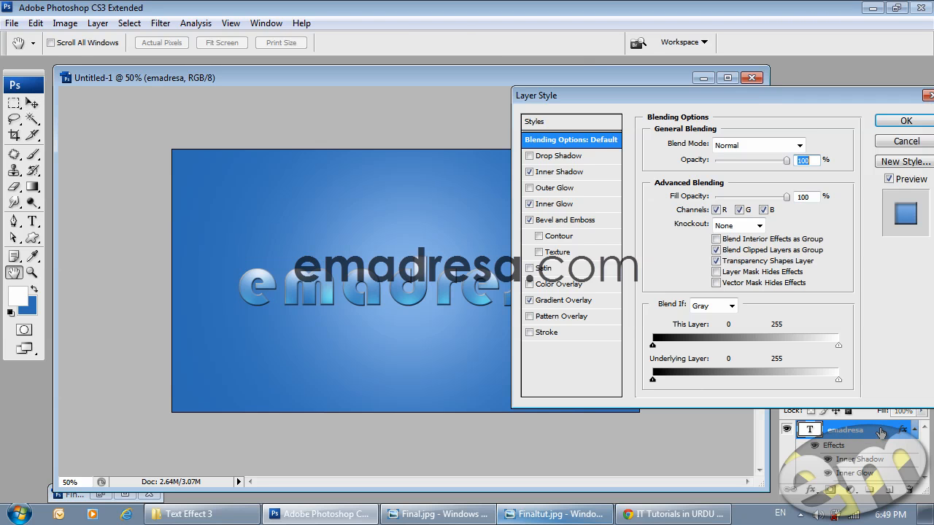
pyautogui.moveTo(759, 96); pyautogui.dragTo(626, 101)
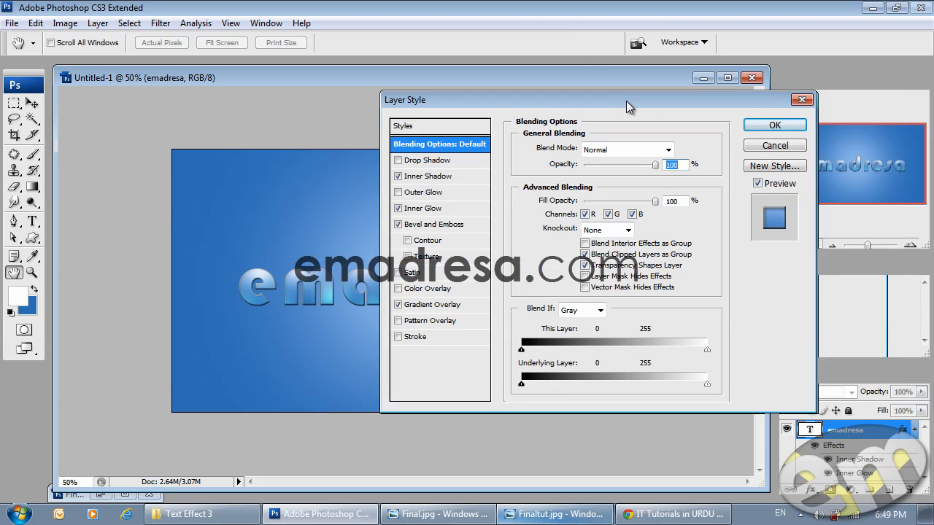
pyautogui.click(759, 170)
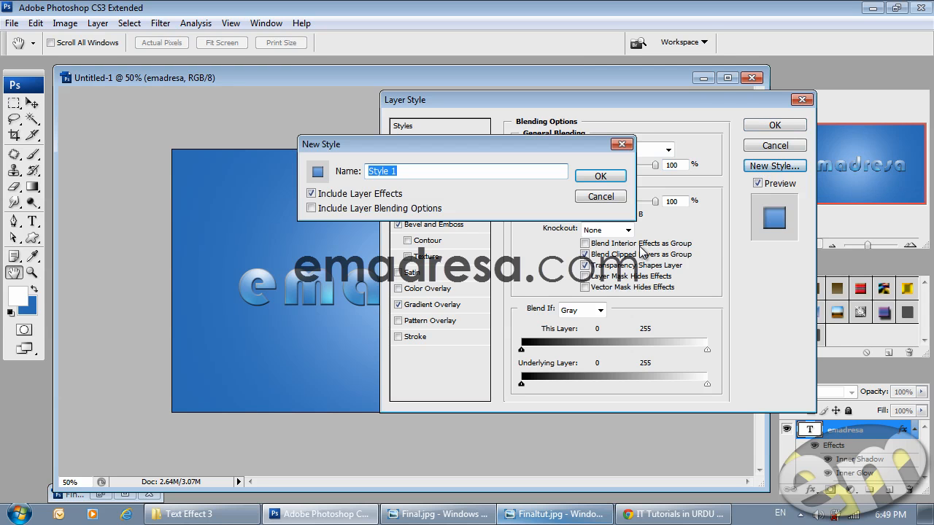
pyautogui.write('ema')
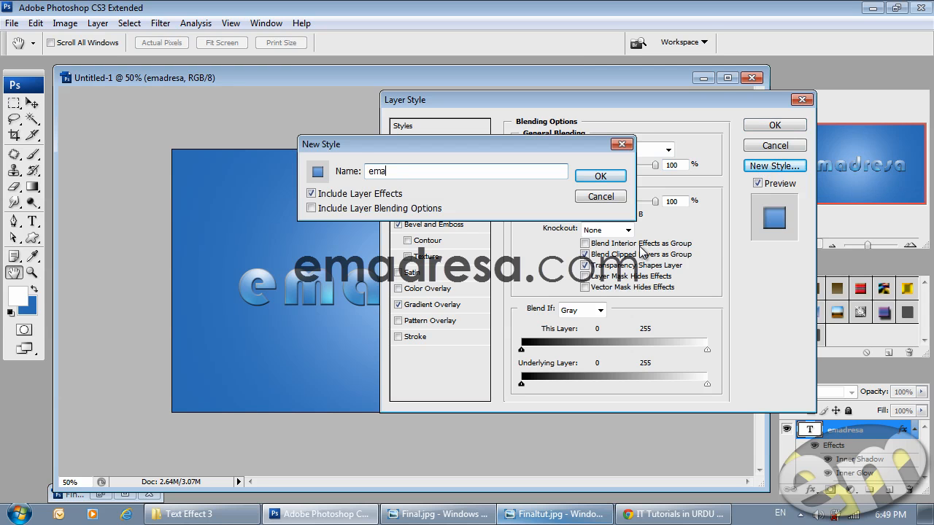
pyautogui.write('dresa text effect')
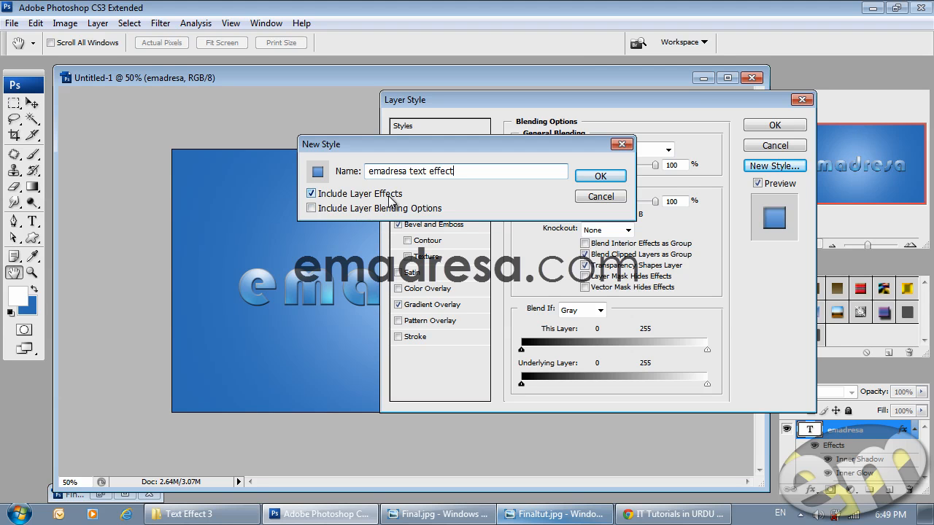
pyautogui.click(314, 210)
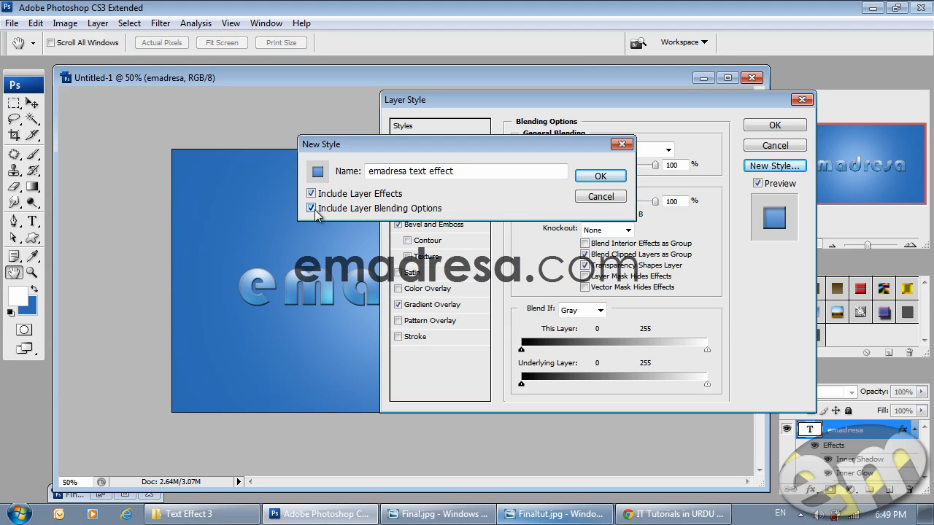
pyautogui.click(582, 178)
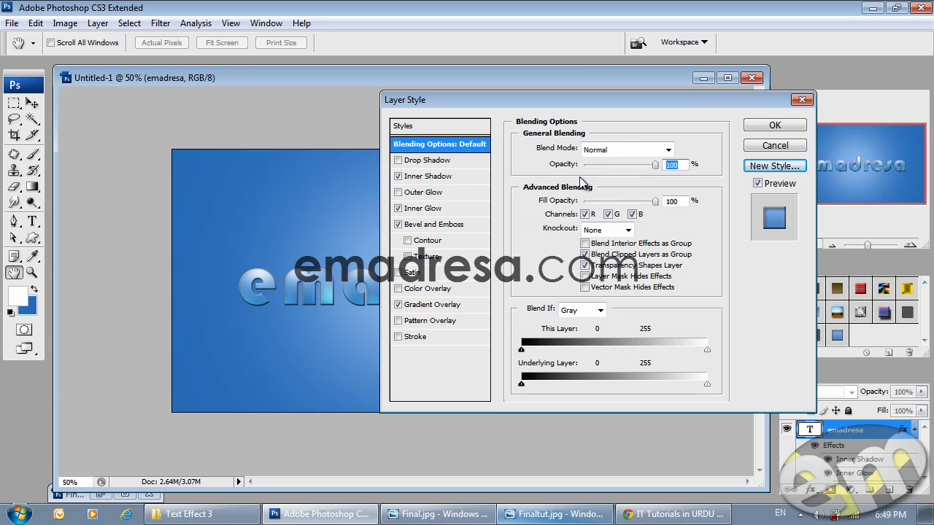
pyautogui.click(772, 127)
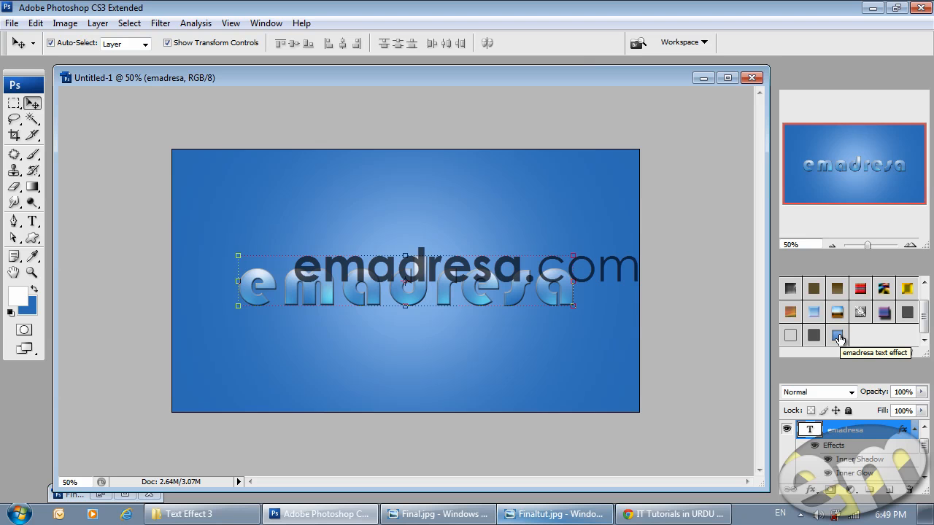
# Type 'asimjaved' above emadresa.com, apply the 'emadresa text effect' style, and load its letter outline
pyautogui.click(736, 357)
pyautogui.click(32, 221)
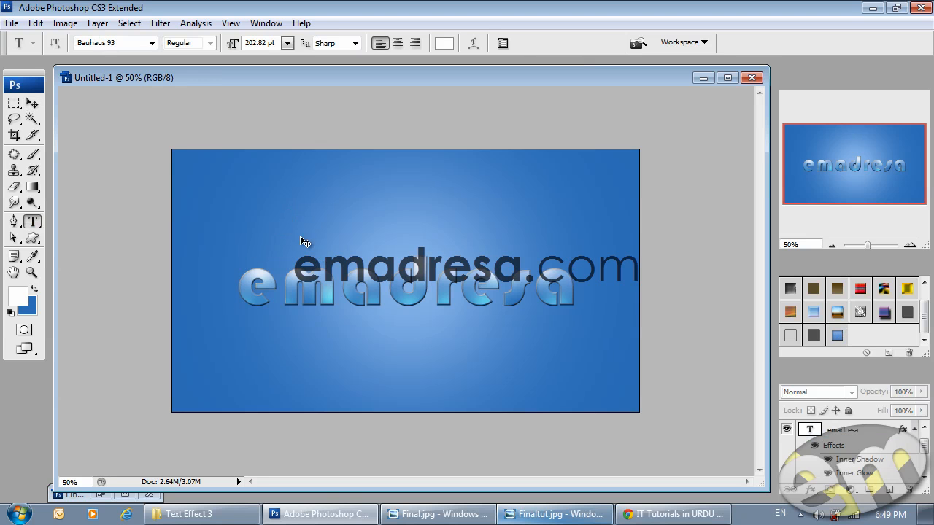
pyautogui.click(296, 213)
pyautogui.write('asimjaved')
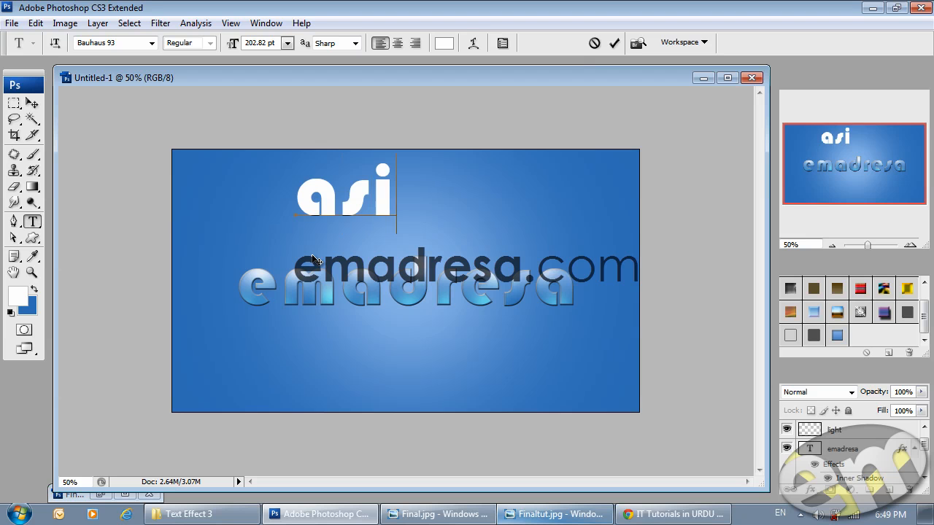
pyautogui.click(32, 103)
pyautogui.moveTo(347, 202); pyautogui.dragTo(311, 226)
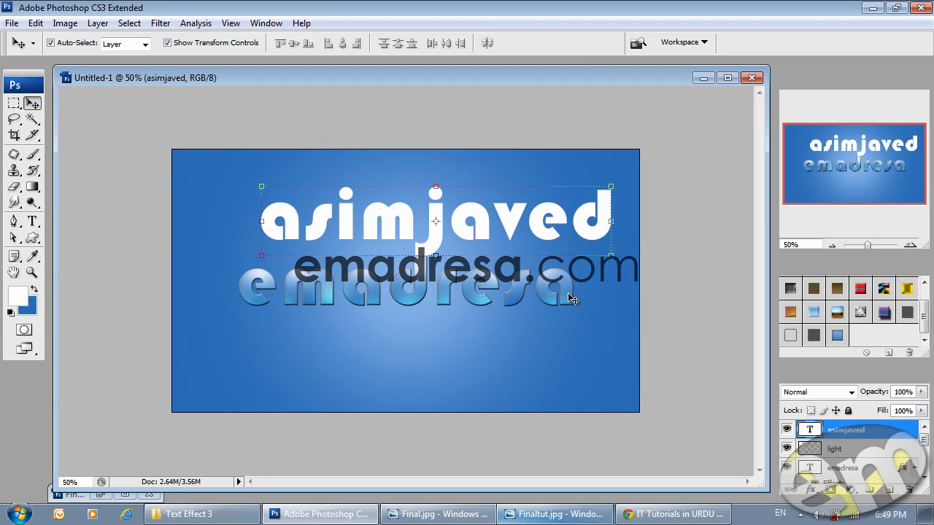
pyautogui.click(838, 337)
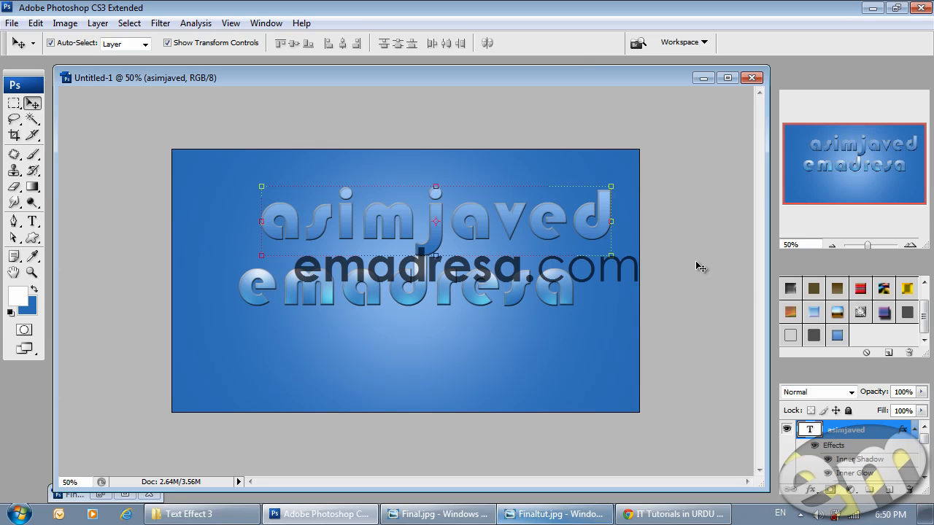
pyautogui.keyDown('ctrl'); pyautogui.click(812, 431); pyautogui.keyUp('ctrl')
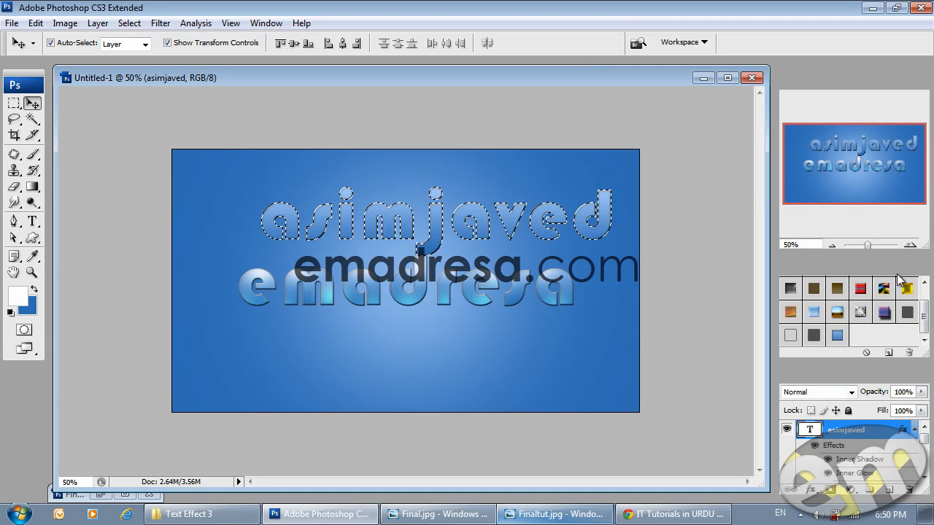
pyautogui.doubleClick(876, 266)
pyautogui.click(889, 491)
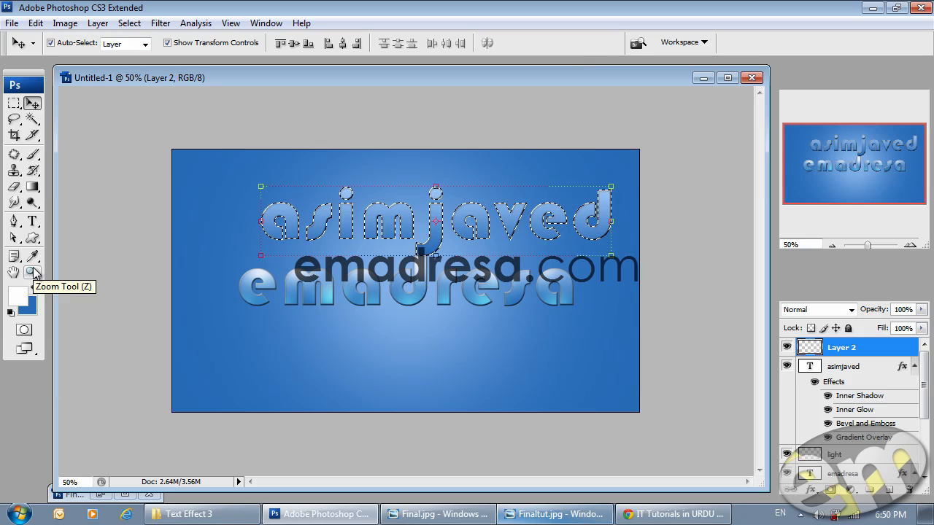
pyautogui.click(32, 155)
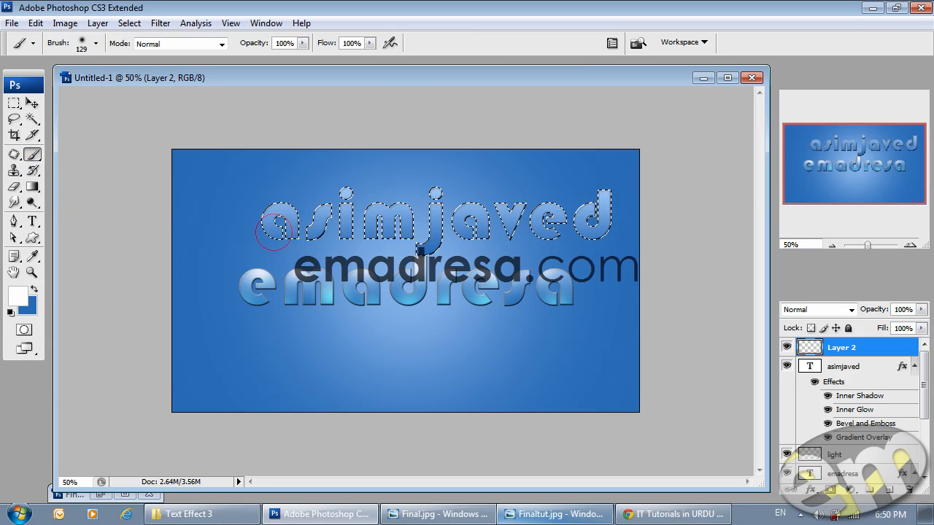
pyautogui.click(129, 23)
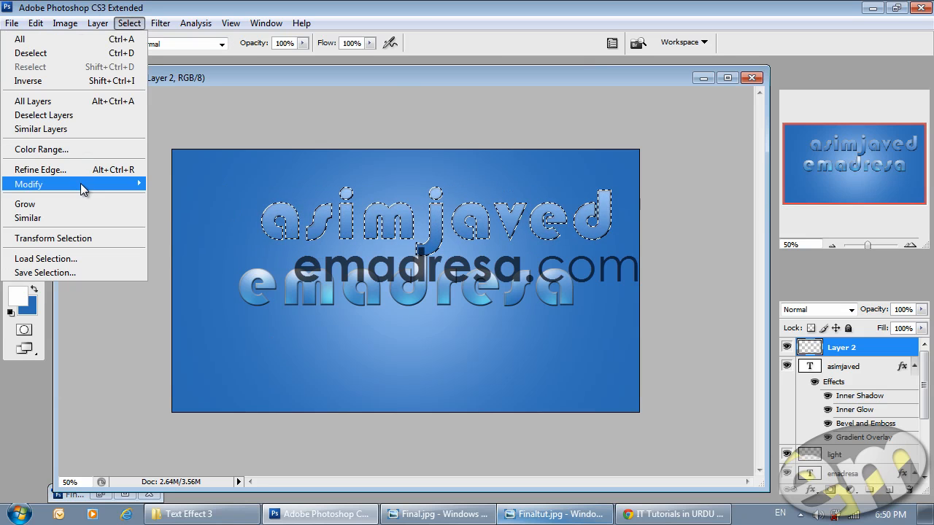
pyautogui.moveTo(82, 188)
pyautogui.click(244, 225)
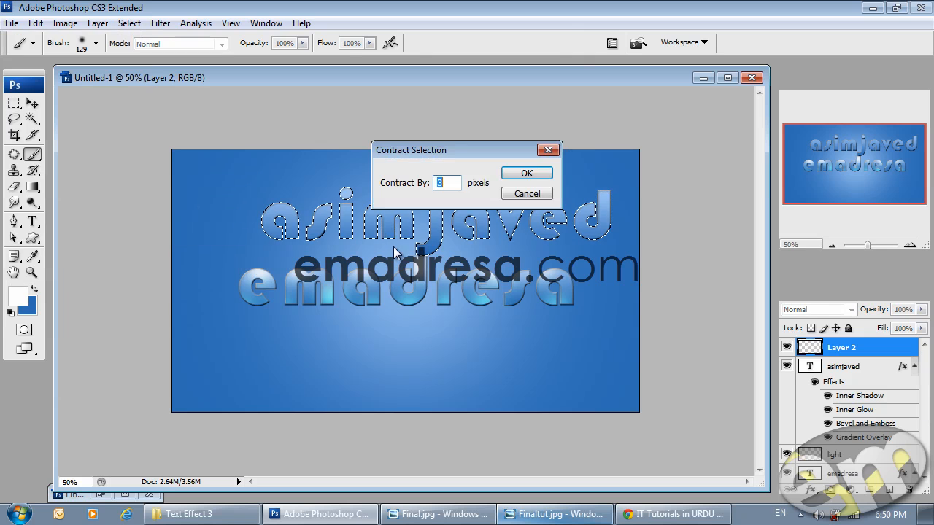
pyautogui.click(525, 174)
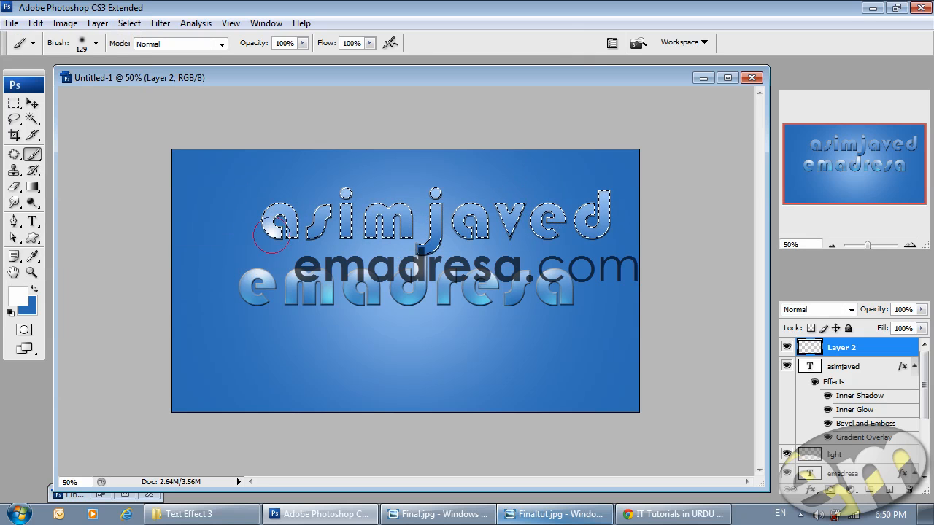
# Paint white highlights across the asimjaved letters from the a to the d
pyautogui.click(283, 203)
pyautogui.click(314, 235)
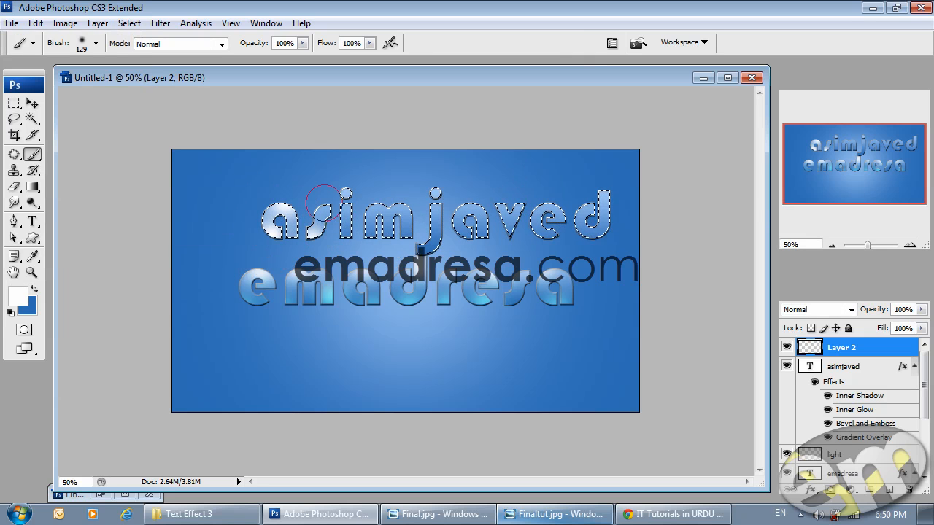
pyautogui.click(348, 223)
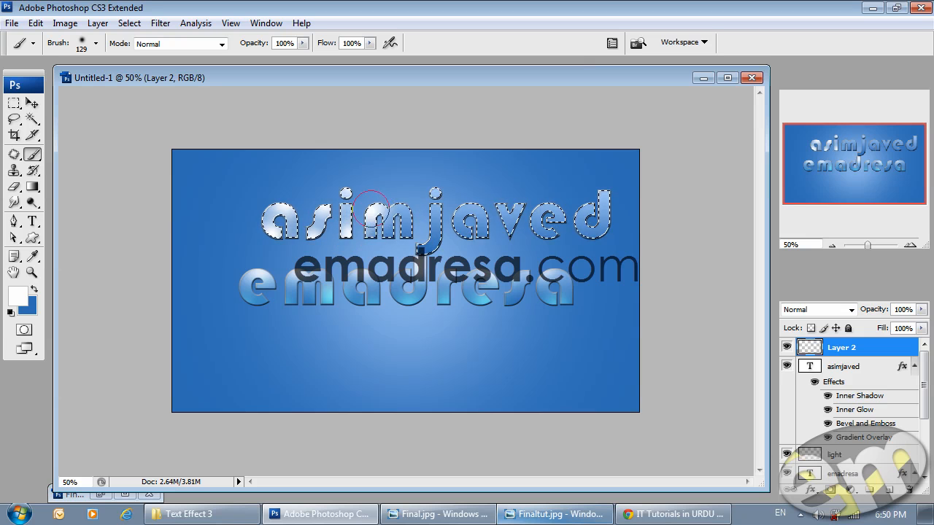
pyautogui.click(437, 235)
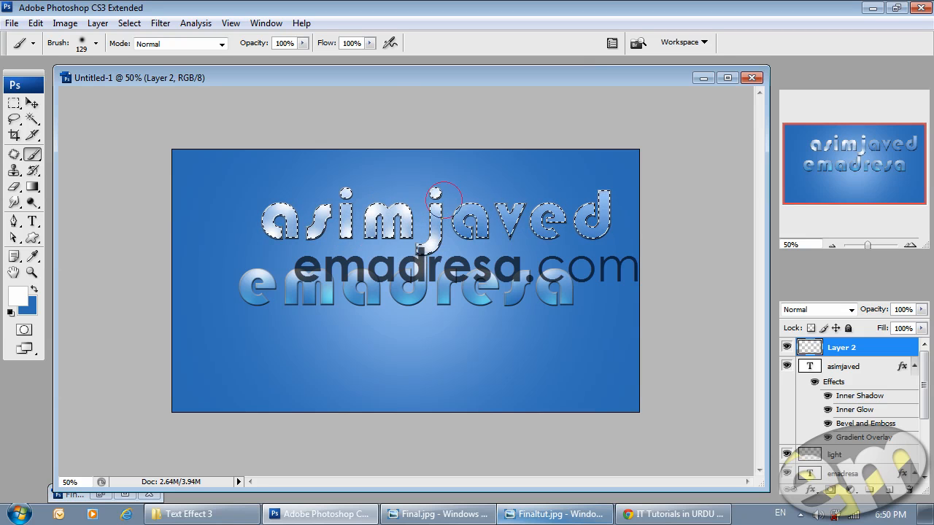
pyautogui.click(464, 210)
pyautogui.click(474, 233)
pyautogui.click(510, 211)
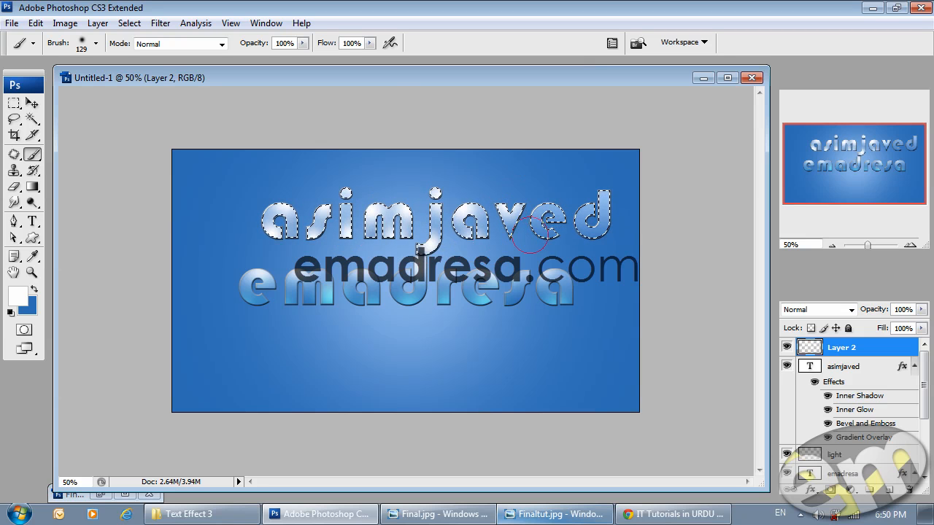
pyautogui.click(544, 219)
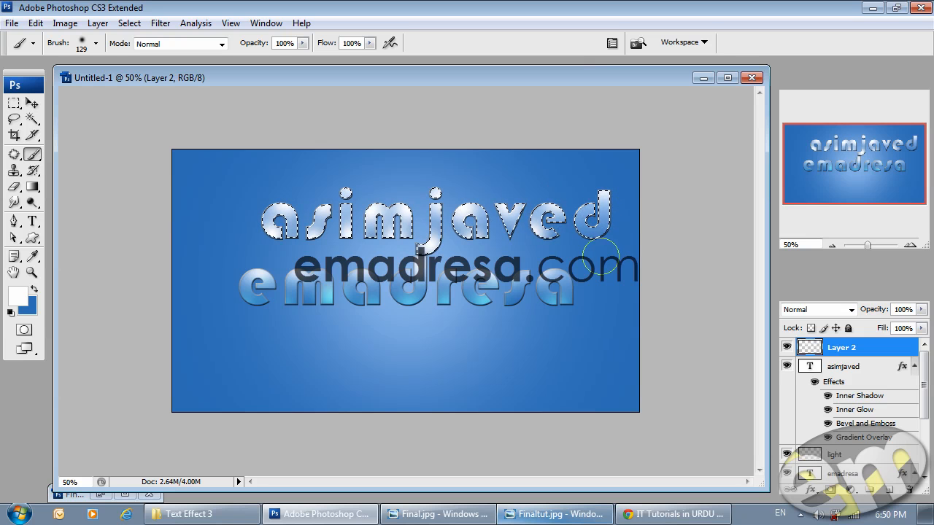
pyautogui.click(595, 217)
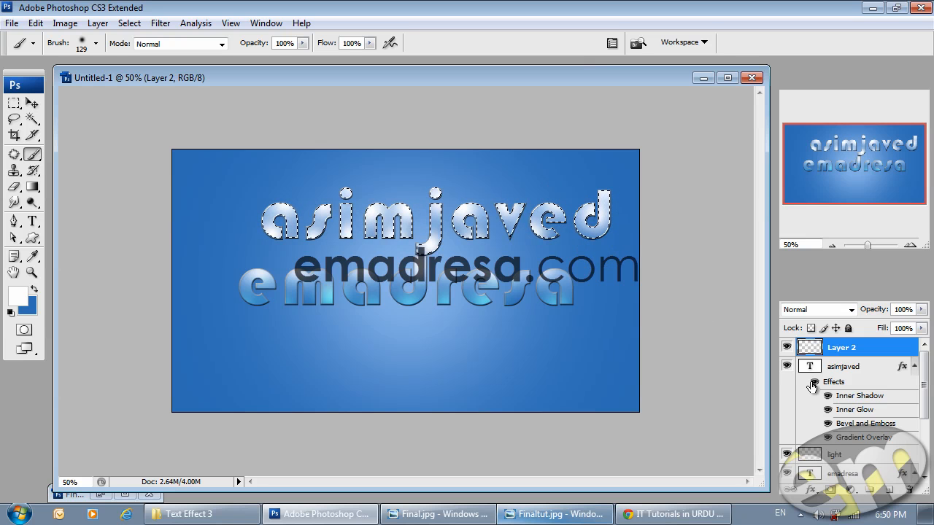
# Set Layer 2 to Overlay blend mode and lower its opacity to 80%
pyautogui.click(849, 309)
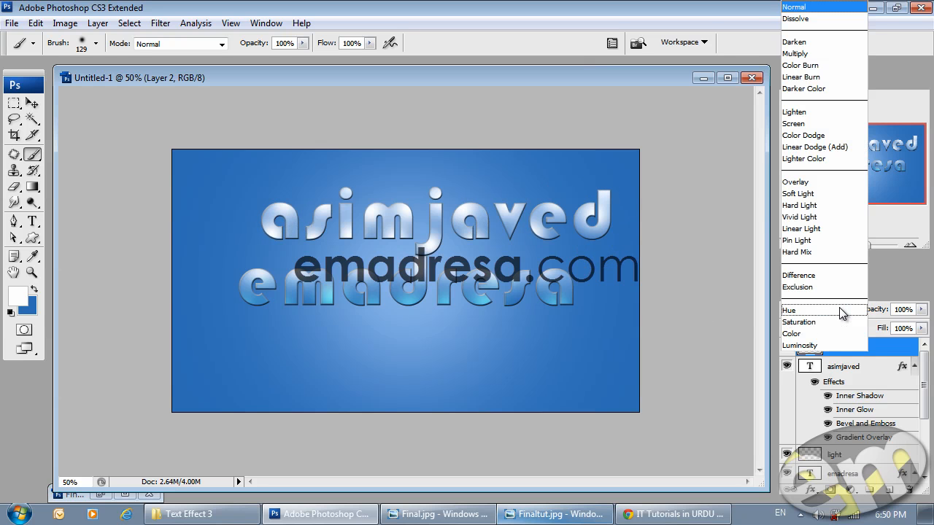
pyautogui.click(819, 182)
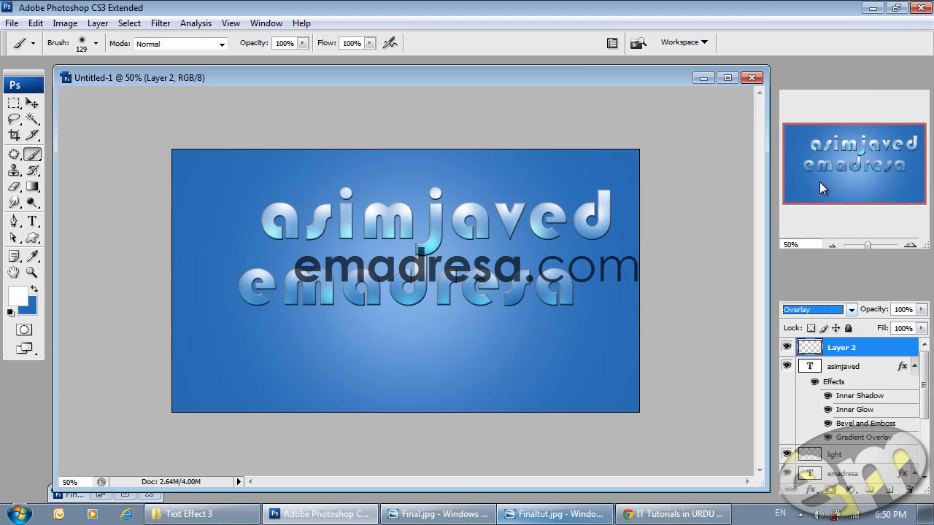
pyautogui.moveTo(879, 314); pyautogui.dragTo(867, 314)
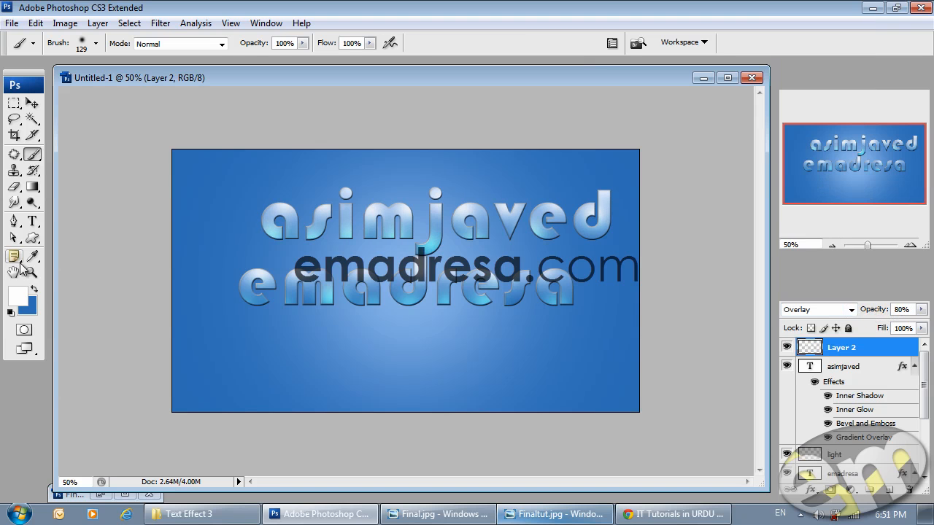
# View the artwork at Actual Pixels, deselect Layer 2, and bring the Styles panel back
pyautogui.click(31, 273)
pyautogui.click(274, 42)
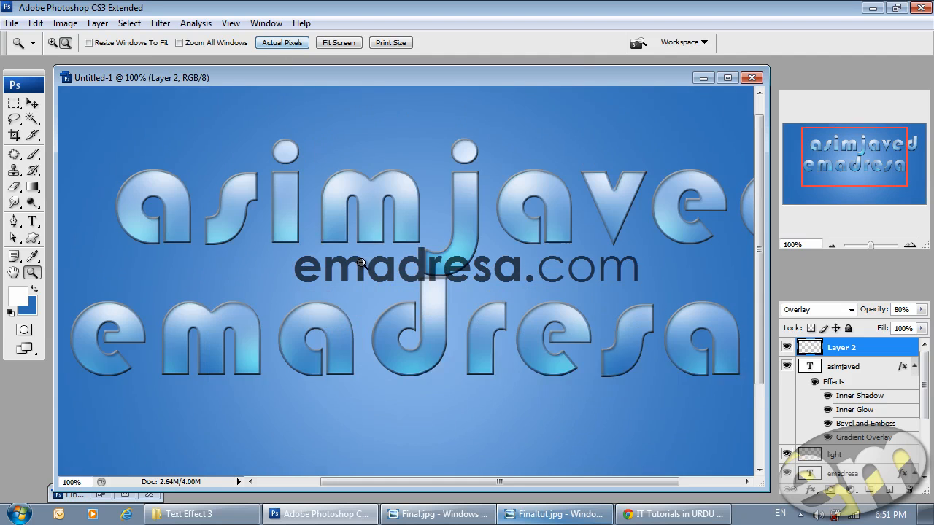
pyautogui.press('v')
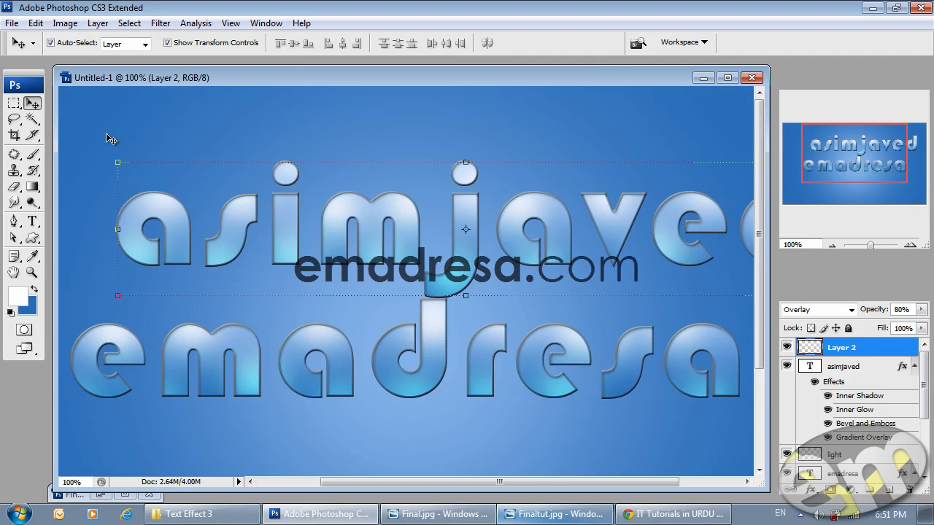
pyautogui.click(109, 139)
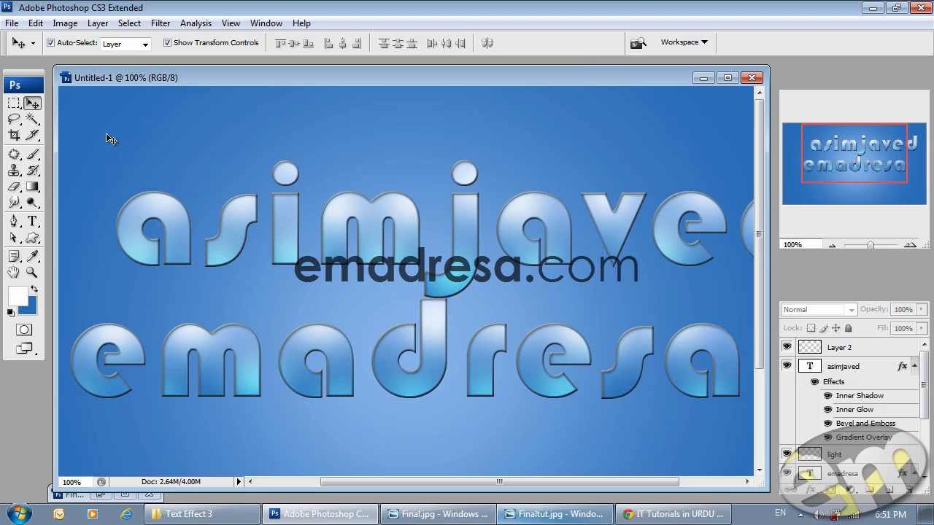
pyautogui.click(868, 268)
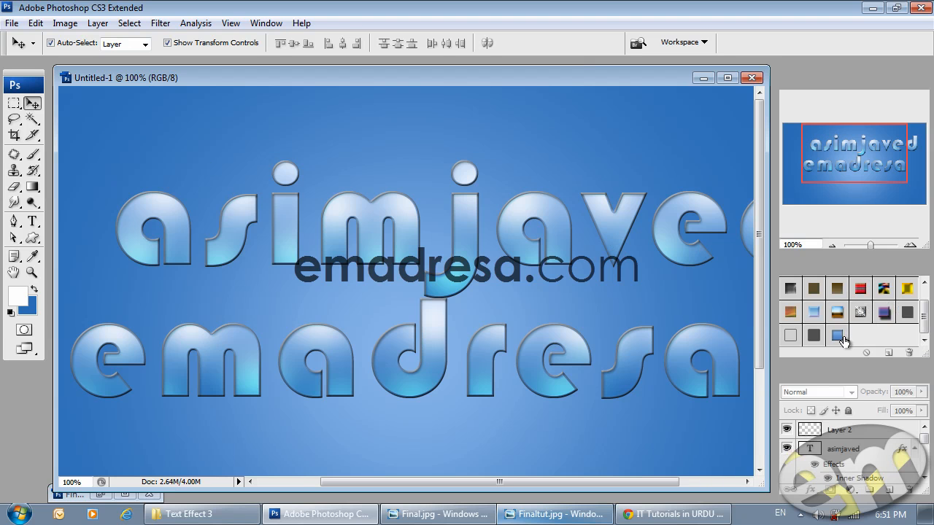